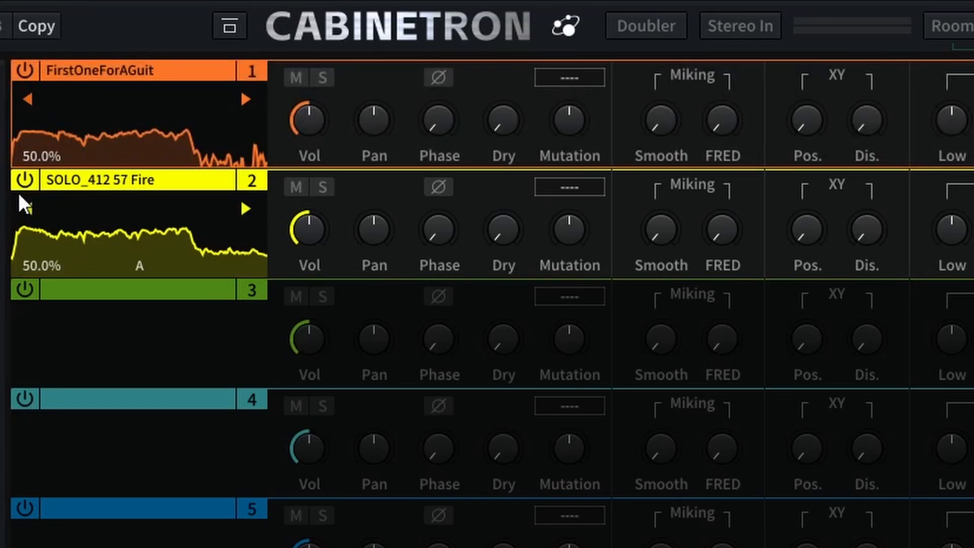
Bypass the FirstOneForAGuit slot and keep only SOLO_412 57 Fire in slot 2 active.
{"action": "left_click", "coordinate": [23, 180]}
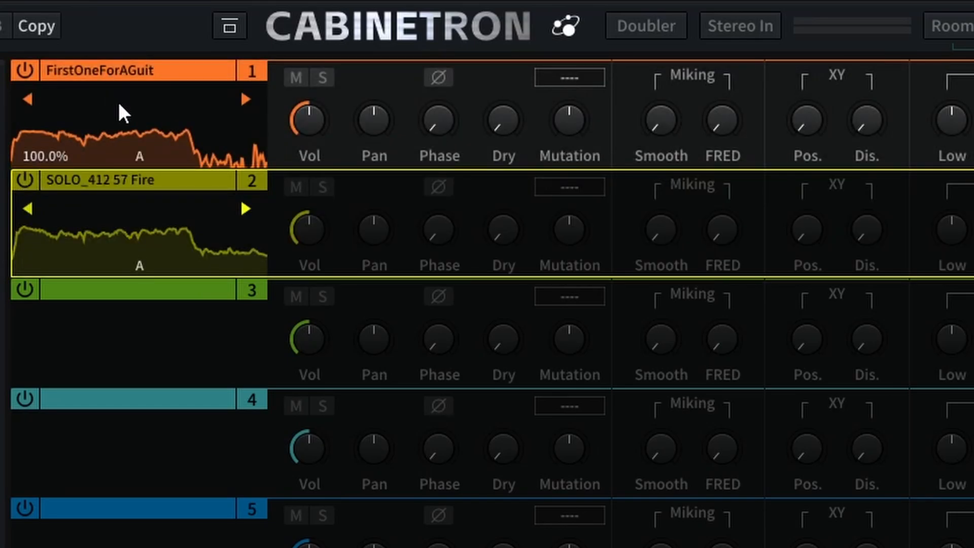
{"action": "left_click", "coordinate": [20, 70]}
{"action": "left_click", "coordinate": [25, 180]}
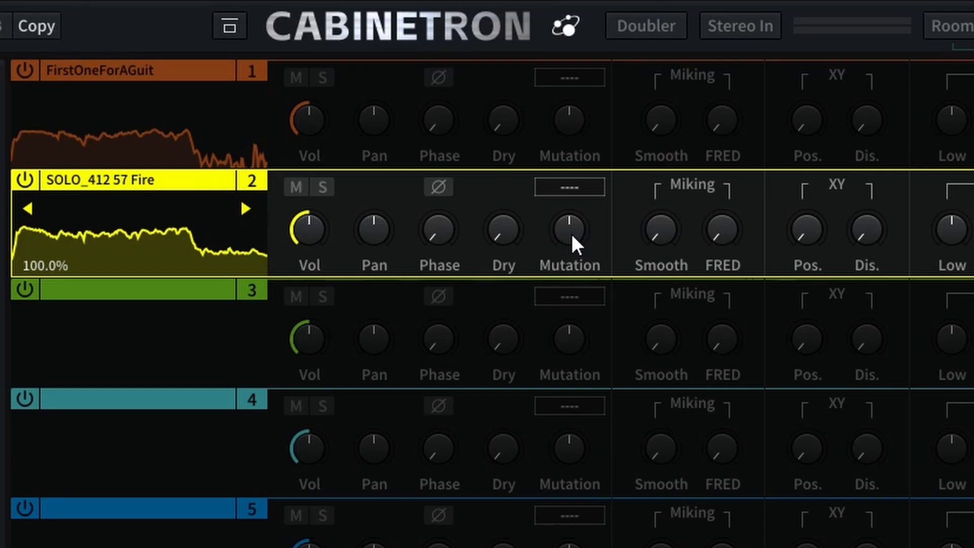
On slot 2, apply the Sledge2 mutation, raise Smooth to about half and add a little FRED.
{"action": "left_click_drag", "start_coordinate": [569, 233], "coordinate": [600, 91]}
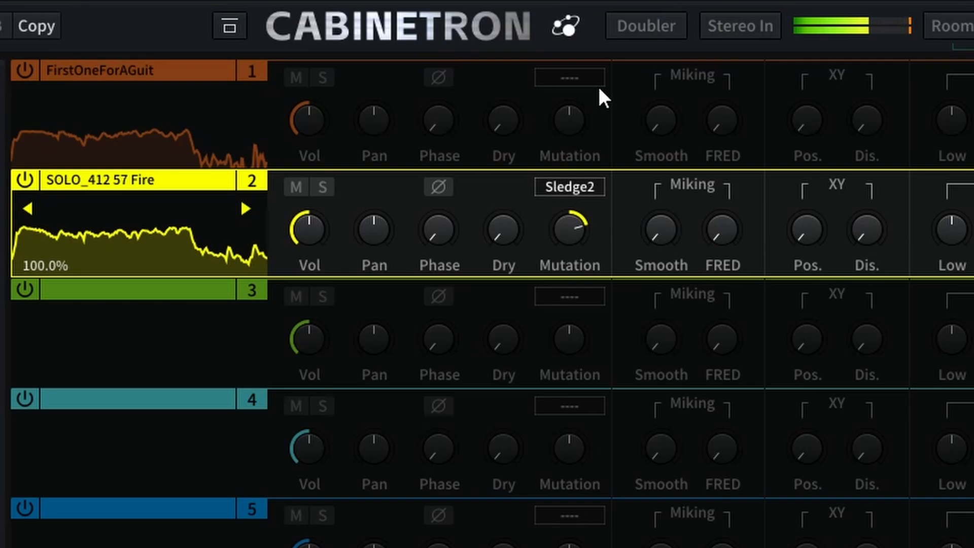
{"action": "left_click_drag", "start_coordinate": [670, 227], "coordinate": [690, 135]}
{"action": "left_click_drag", "start_coordinate": [731, 199], "coordinate": [756, 214]}
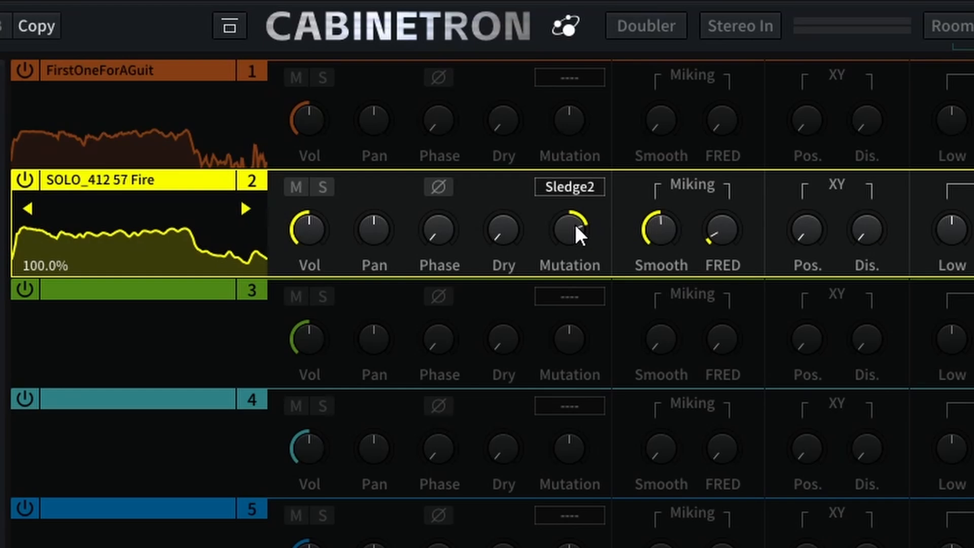
Set slot 2's XY position to about 29.8% and raise its XY distance slightly.
{"action": "mouse_move", "coordinate": [664, 233]}
{"action": "mouse_move", "coordinate": [727, 229]}
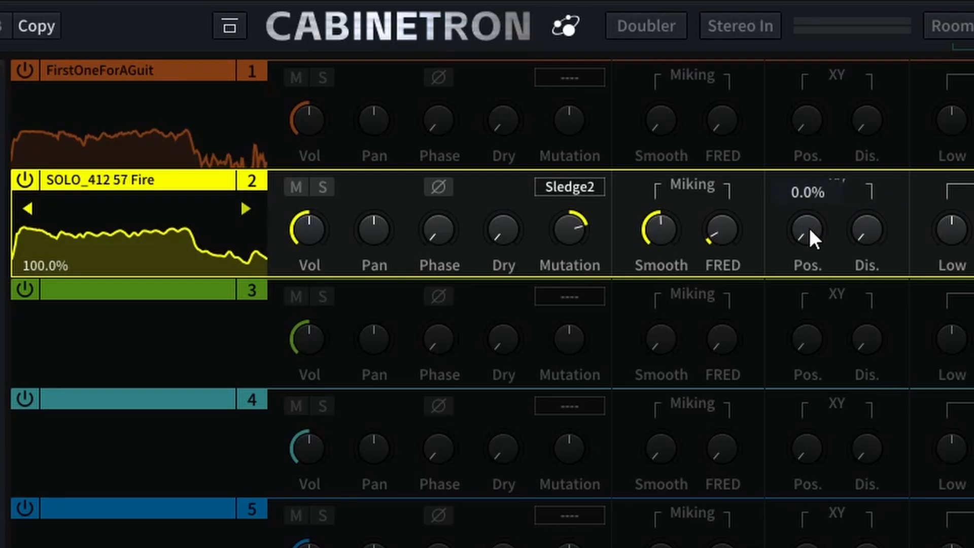
{"action": "left_click_drag", "start_coordinate": [811, 230], "coordinate": [820, 177]}
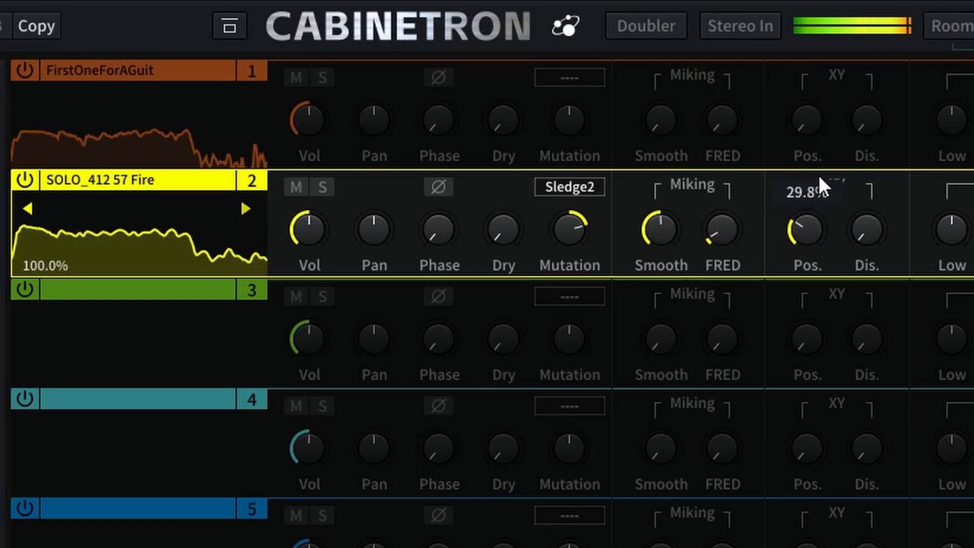
{"action": "left_click_drag", "start_coordinate": [868, 229], "coordinate": [895, 221]}
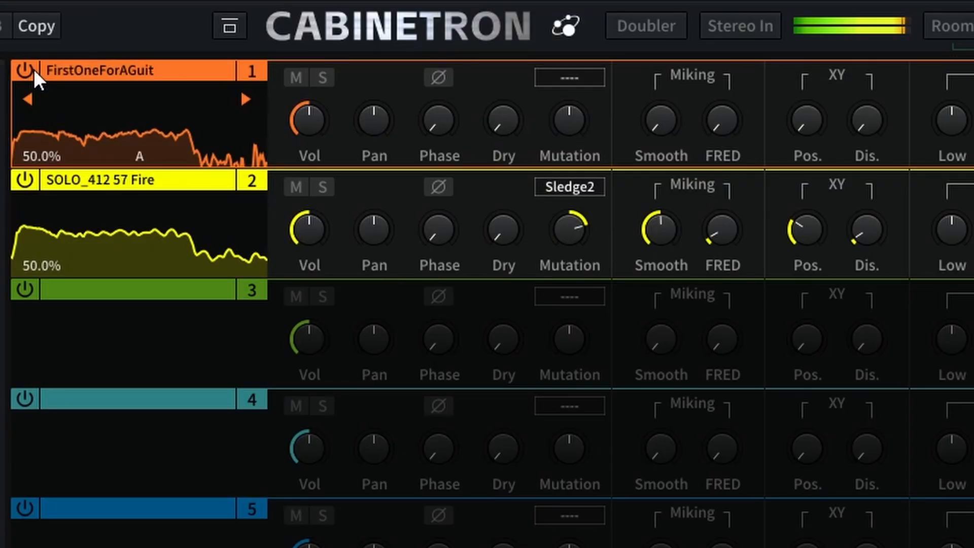
Bypass and re-enable slot 2 to compare FirstOneForAGuit alone with the two-cab blend.
{"action": "left_click", "coordinate": [24, 181]}
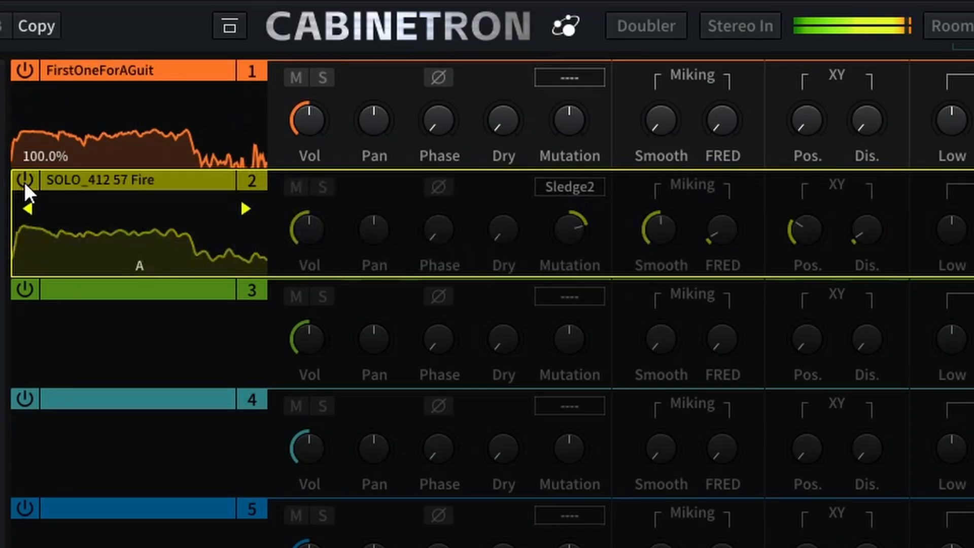
{"action": "left_click", "coordinate": [24, 181]}
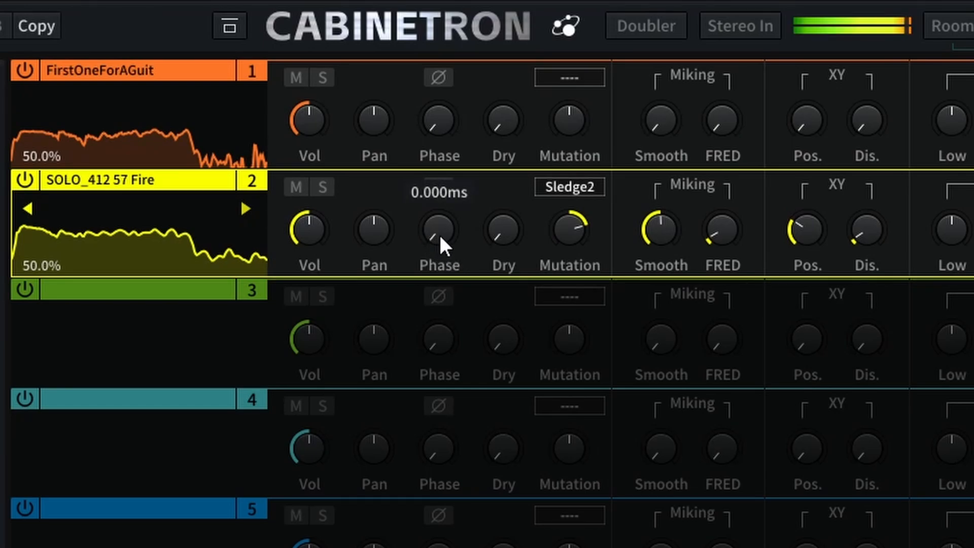
Try a larger phase delay on SOLO_412 57 Fire, and inverted polarity with the phase delay back at zero.
{"action": "left_click_drag", "start_coordinate": [440, 233], "coordinate": [462, 133]}
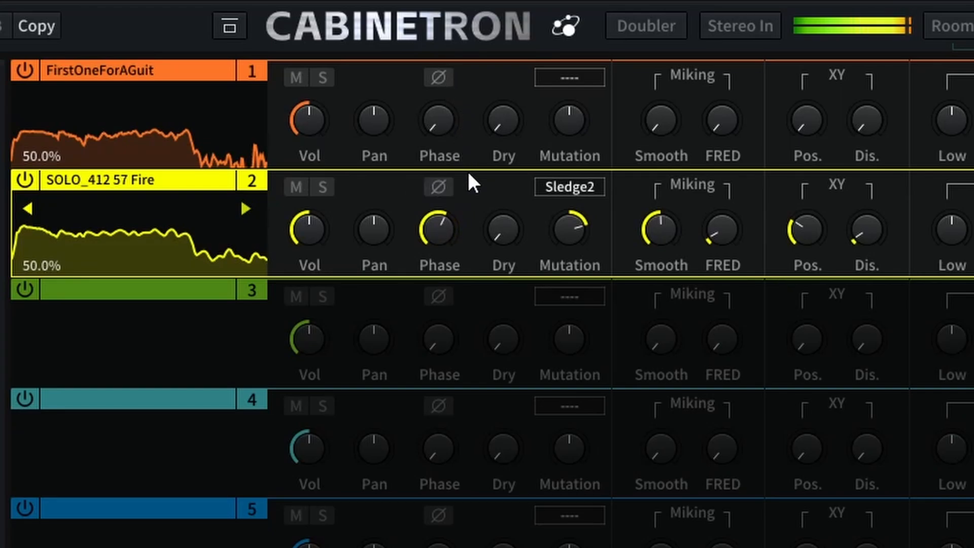
{"action": "left_click", "coordinate": [440, 187]}
{"action": "left_click_drag", "start_coordinate": [440, 206], "coordinate": [453, 348]}
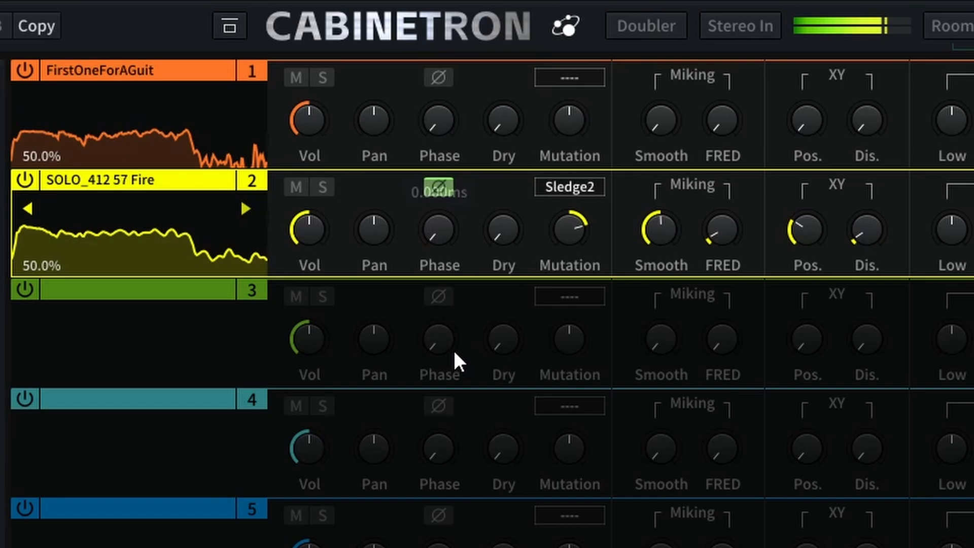
{"action": "mouse_move", "coordinate": [445, 229]}
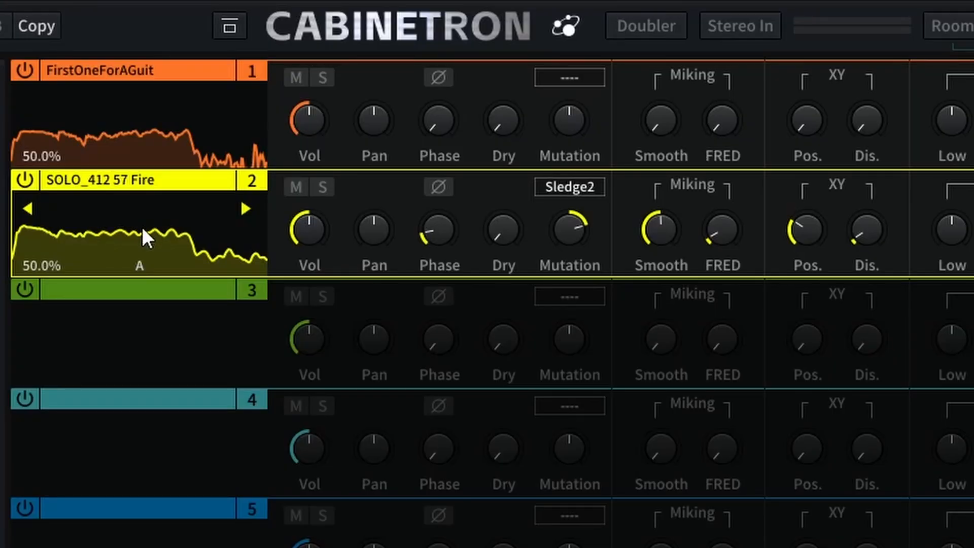
Run Auto Phase Align on SOLO_412 57 Fire and play back the aligned blend.
{"action": "right_click", "coordinate": [142, 226]}
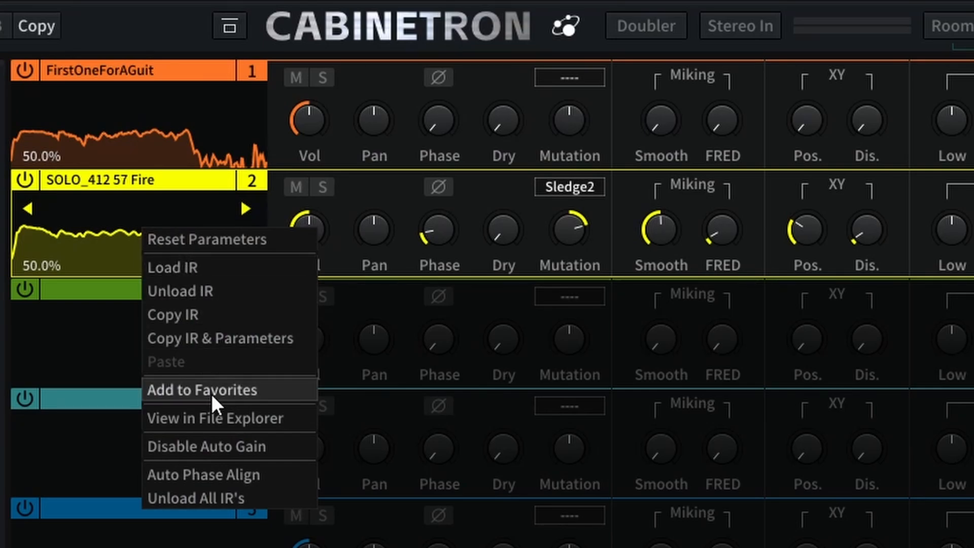
{"action": "left_click", "coordinate": [212, 477]}
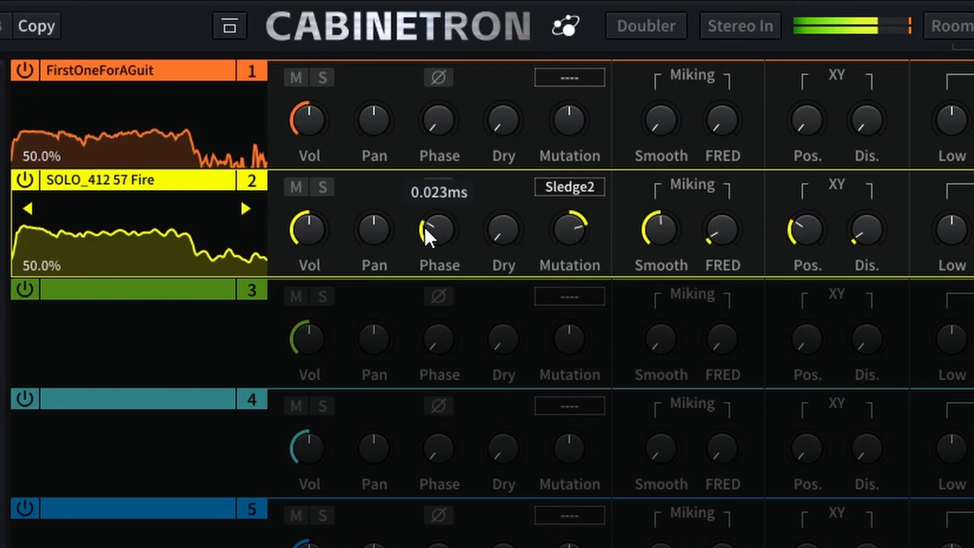
{"action": "mouse_move", "coordinate": [516, 205]}
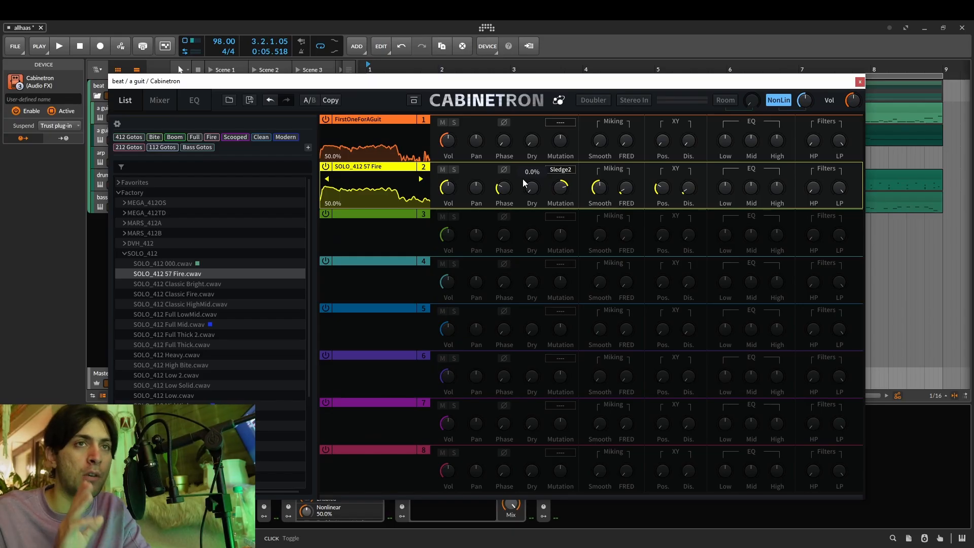
{"action": "mouse_move", "coordinate": [506, 191]}
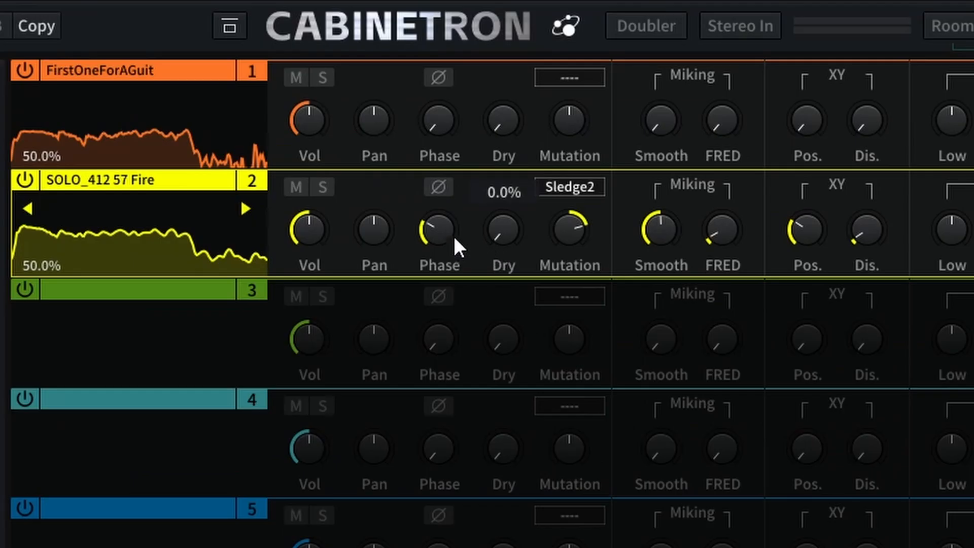
{"action": "mouse_move", "coordinate": [434, 222]}
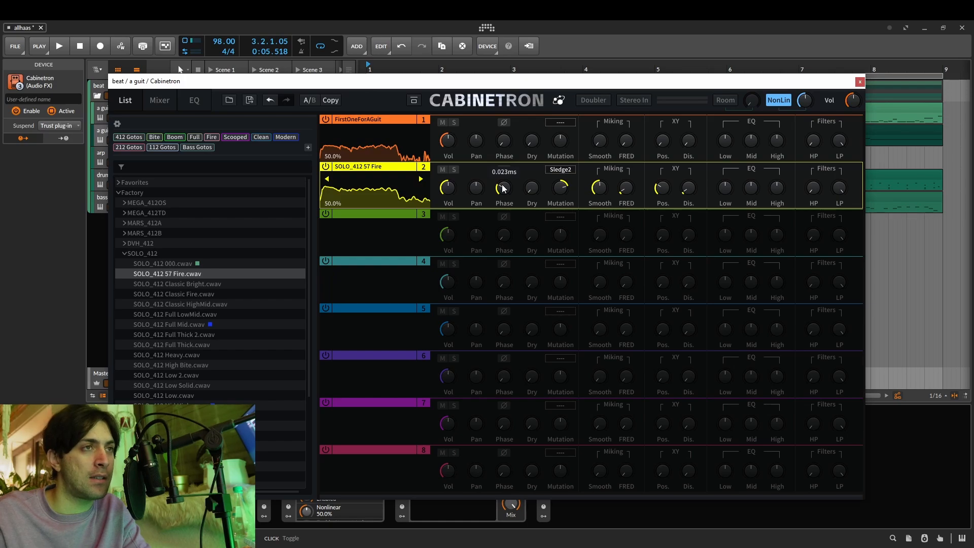
{"action": "key", "text": "space"}
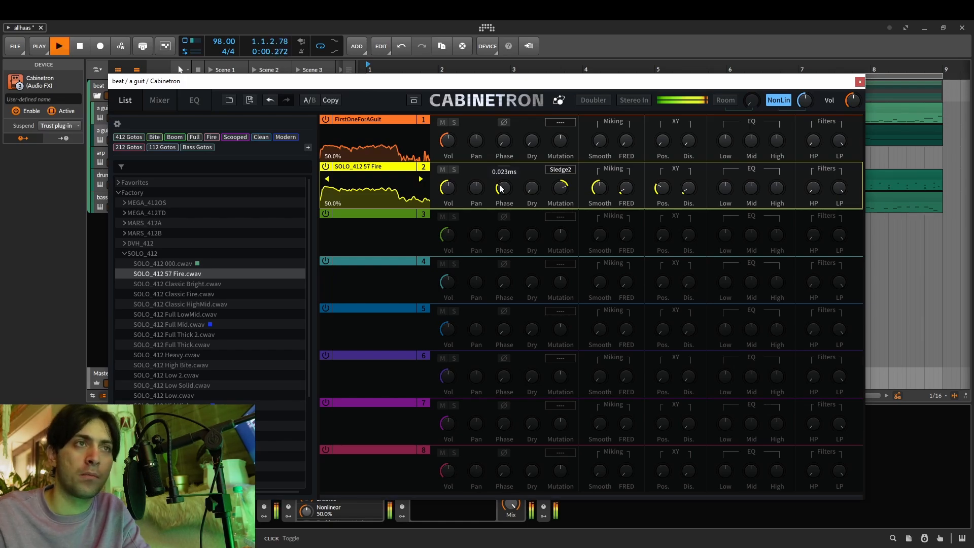
Load ZLL_412 000 from the ZLLL_412 folder into slot 3, with slots 1 and 2 bypassed, and play it.
{"action": "left_click", "coordinate": [125, 253]}
{"action": "left_click", "coordinate": [124, 264]}
{"action": "key", "text": "space"}
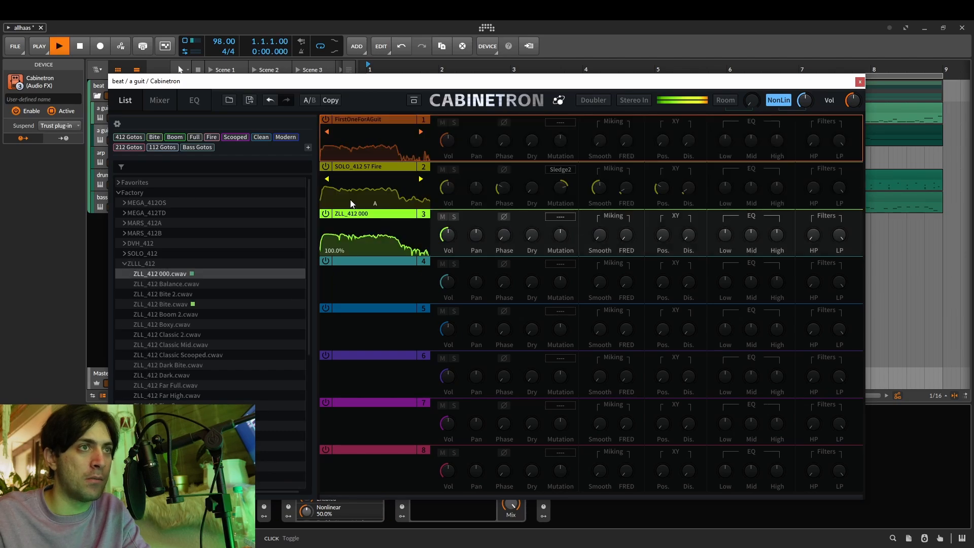
Replace the slot 3 impulse response with ZLL_412 Balance and audition it.
{"action": "key", "text": "space"}
{"action": "left_click_drag", "start_coordinate": [155, 283], "coordinate": [339, 244]}
{"action": "key", "text": "space"}
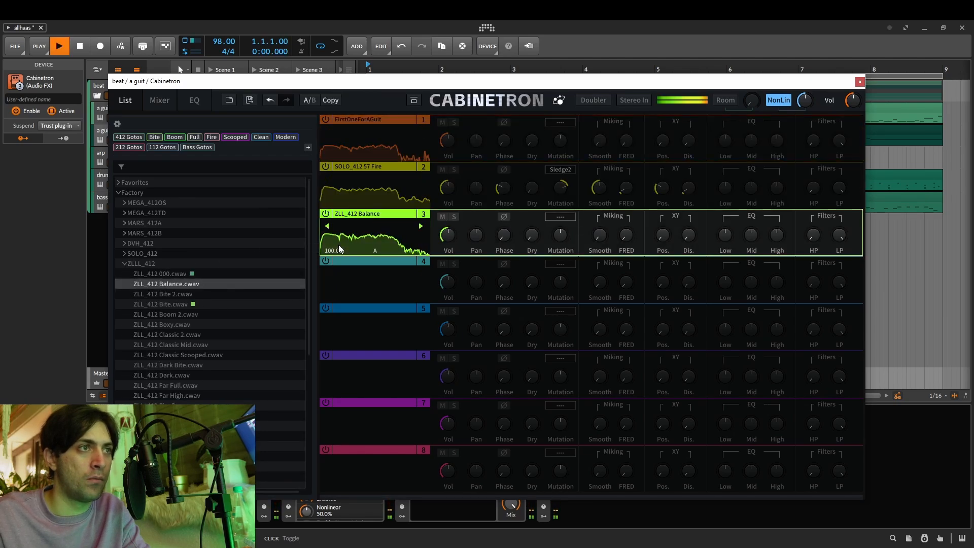
{"action": "key", "text": "space"}
Load AX30_212 000 from the AX30_212 folder into slot 3 and audition it.
{"action": "left_click", "coordinate": [122, 264]}
{"action": "left_click", "coordinate": [124, 275]}
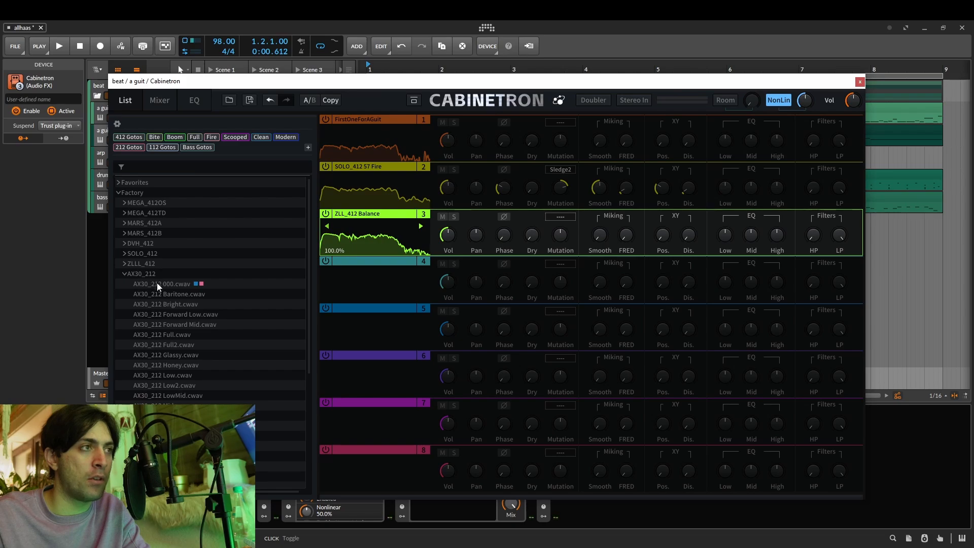
{"action": "left_click_drag", "start_coordinate": [157, 282], "coordinate": [406, 239]}
{"action": "key", "text": "space"}
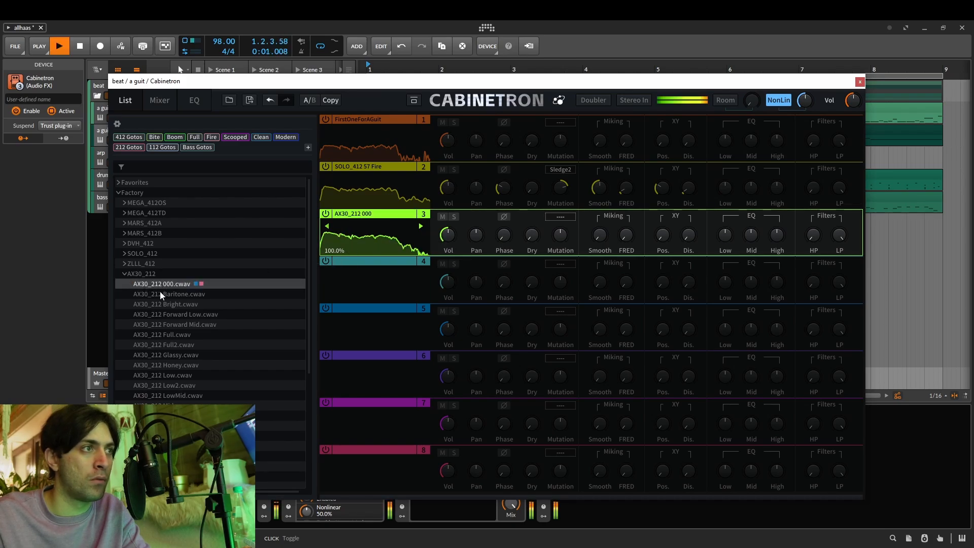
{"action": "key", "text": "space"}
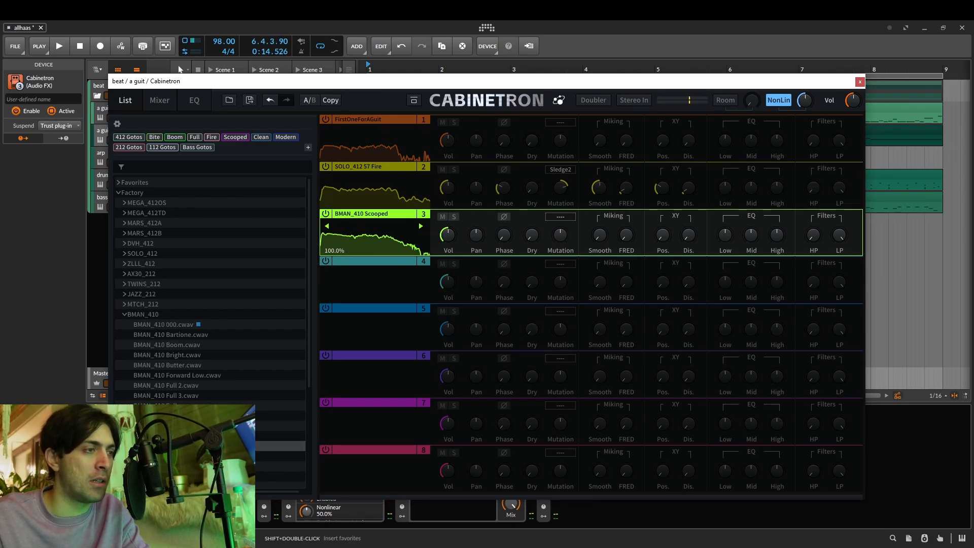
Load BMAN_410 Solo from the BMAN_410 folder into slot 3 and audition it.
{"action": "key", "text": "space"}
{"action": "left_click", "coordinate": [167, 456]}
{"action": "key", "text": "space"}
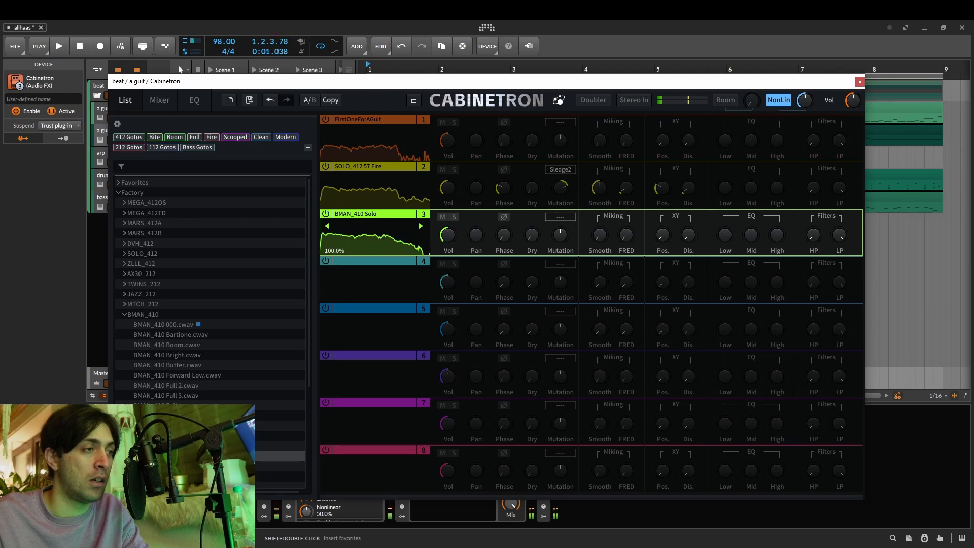
{"action": "scroll", "coordinate": [193, 369], "scroll_direction": "down", "scroll_amount": 4}
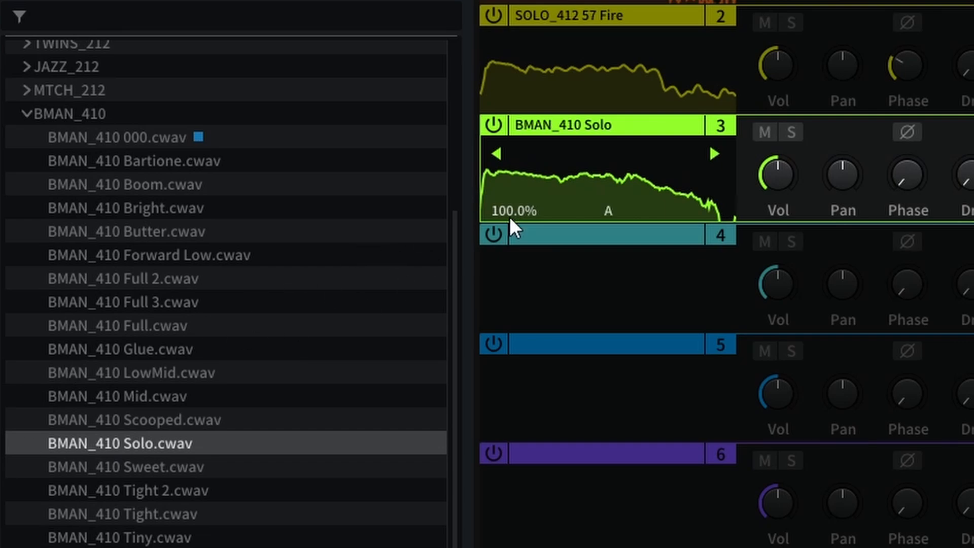
Try lowering the volume of BMAN_410 Solo to about -10.71 dB, and reset it to 0 dB.
{"action": "mouse_move", "coordinate": [773, 167]}
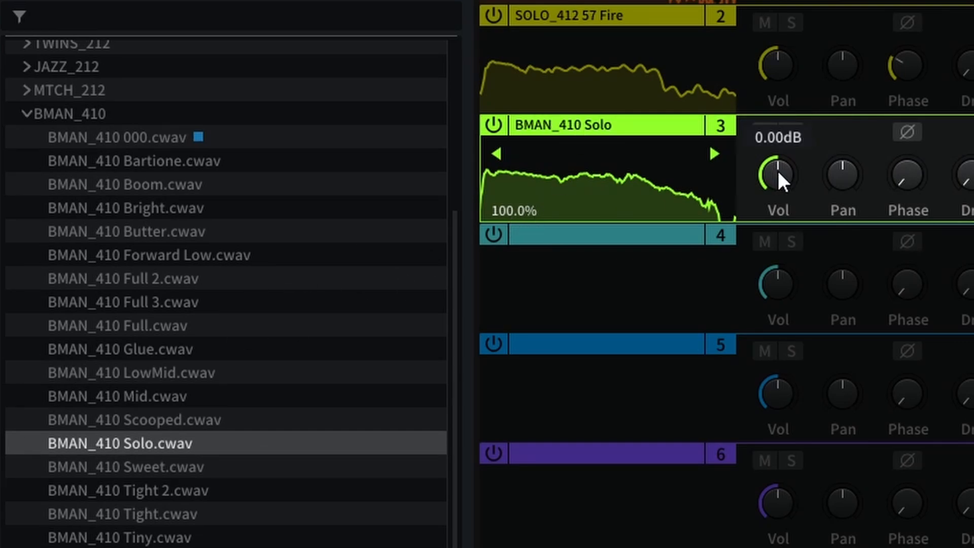
{"action": "left_click_drag", "start_coordinate": [778, 171], "coordinate": [803, 202]}
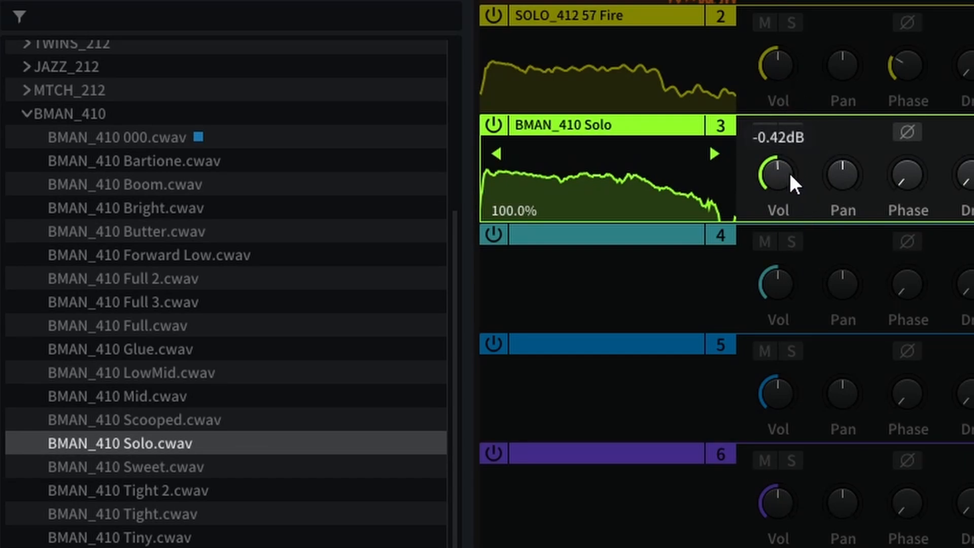
{"action": "scroll", "coordinate": [783, 176], "scroll_direction": "down", "scroll_amount": 4}
{"action": "scroll", "coordinate": [783, 176], "scroll_direction": "up", "scroll_amount": 4}
{"action": "scroll", "coordinate": [782, 174], "scroll_direction": "down", "scroll_amount": 10}
{"action": "scroll", "coordinate": [782, 173], "scroll_direction": "up", "scroll_amount": 10}
{"action": "scroll", "coordinate": [781, 174], "scroll_direction": "down", "scroll_amount": 8}
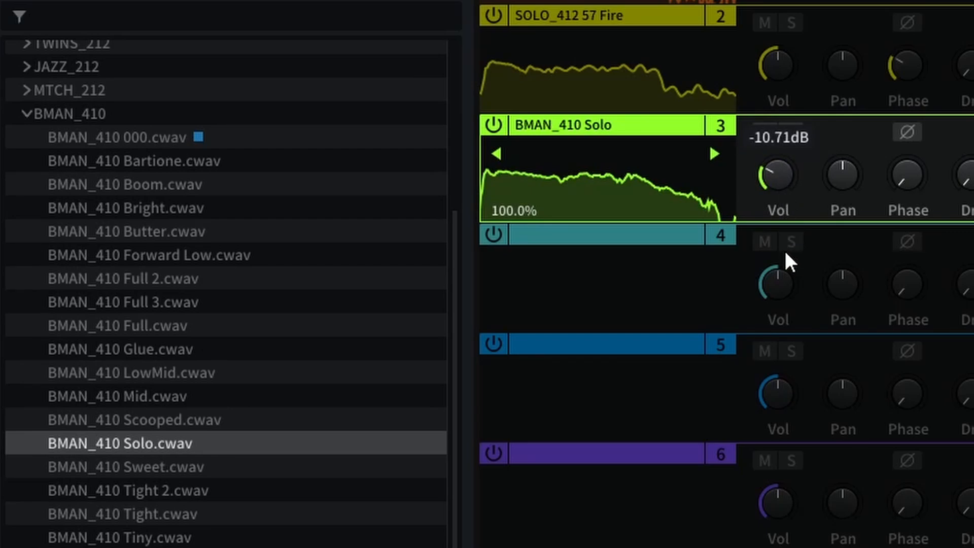
{"action": "left_click_drag", "start_coordinate": [785, 252], "coordinate": [789, 204]}
{"action": "double_click", "coordinate": [777, 165]}
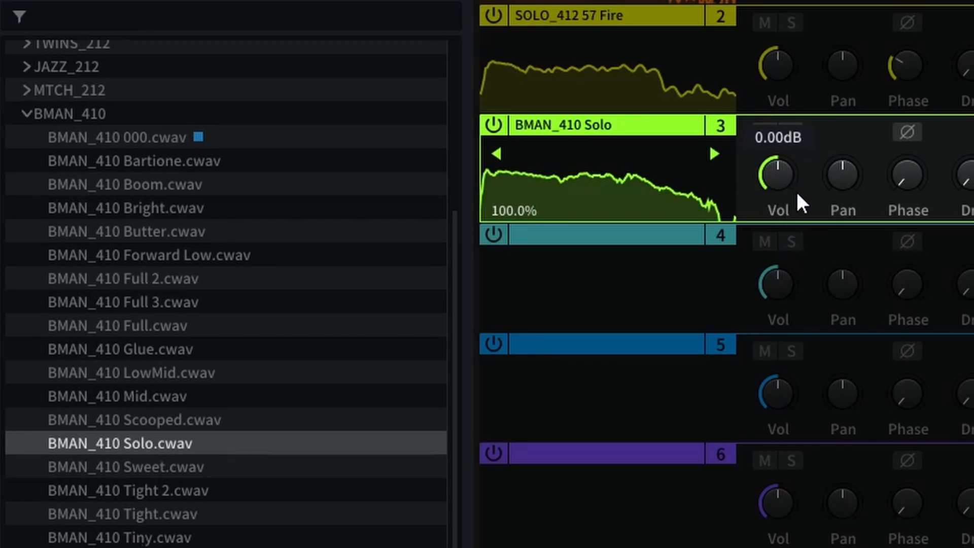
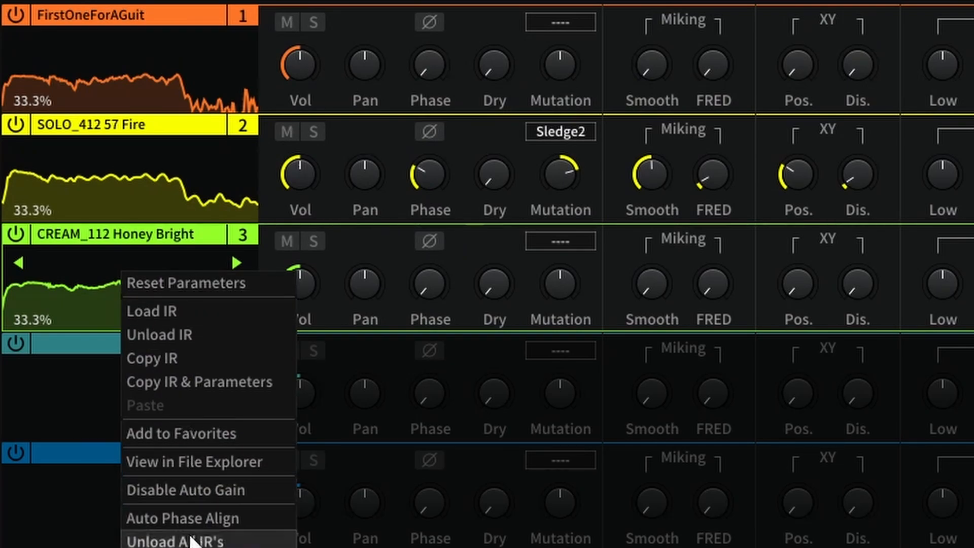
Auto phase align the loaded cabinet impulse responses.
{"action": "left_click", "coordinate": [193, 523]}
{"action": "mouse_move", "coordinate": [429, 282]}
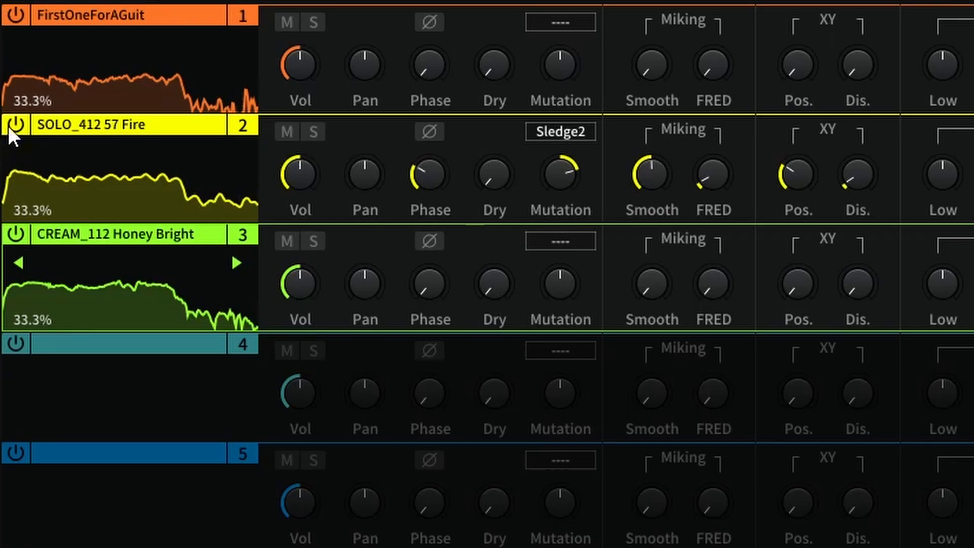
Disable slots 1 and 2 to isolate CREAM_112 Honey Bright and adjust its XY position and distance.
{"action": "left_click", "coordinate": [9, 127]}
{"action": "left_click", "coordinate": [14, 21]}
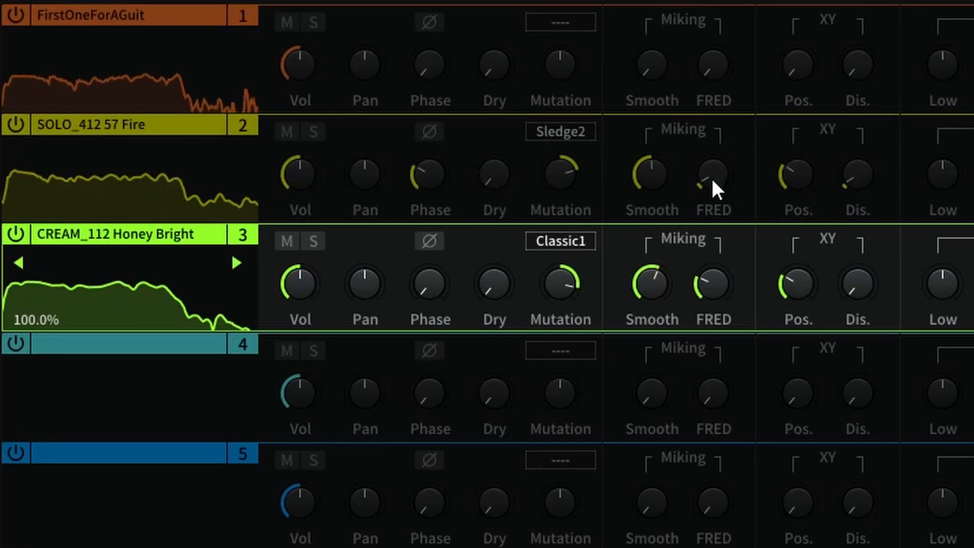
{"action": "left_click_drag", "start_coordinate": [793, 282], "coordinate": [882, 221]}
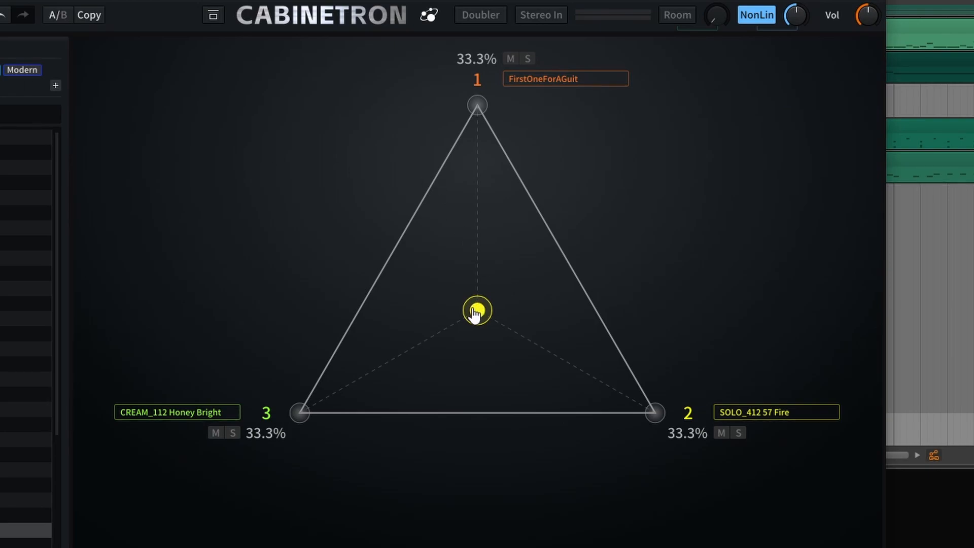
Blend toward FirstOneForAGuit at about 86.4%, and pan slot 2 hard left and slot 3 hard right.
{"action": "left_click_drag", "start_coordinate": [474, 310], "coordinate": [476, 146]}
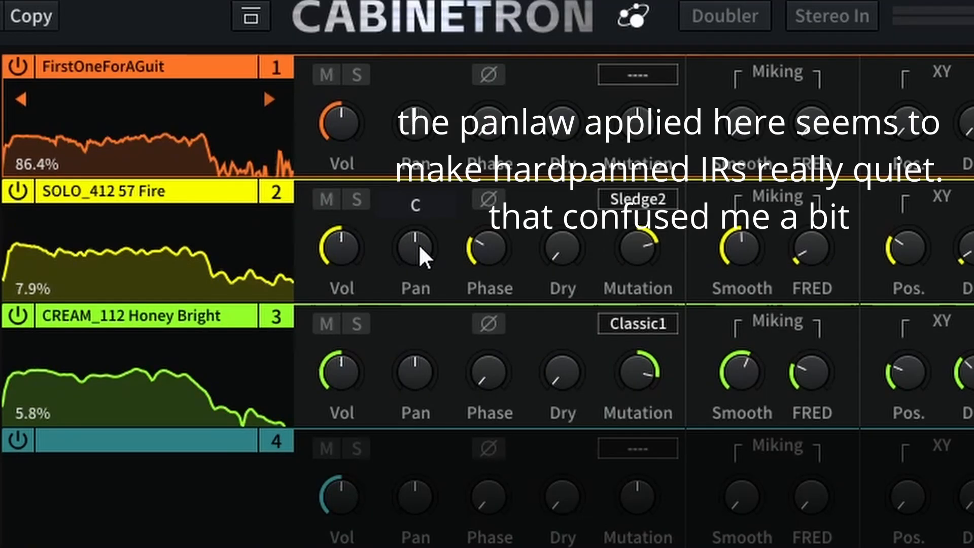
{"action": "left_click_drag", "start_coordinate": [419, 245], "coordinate": [411, 282]}
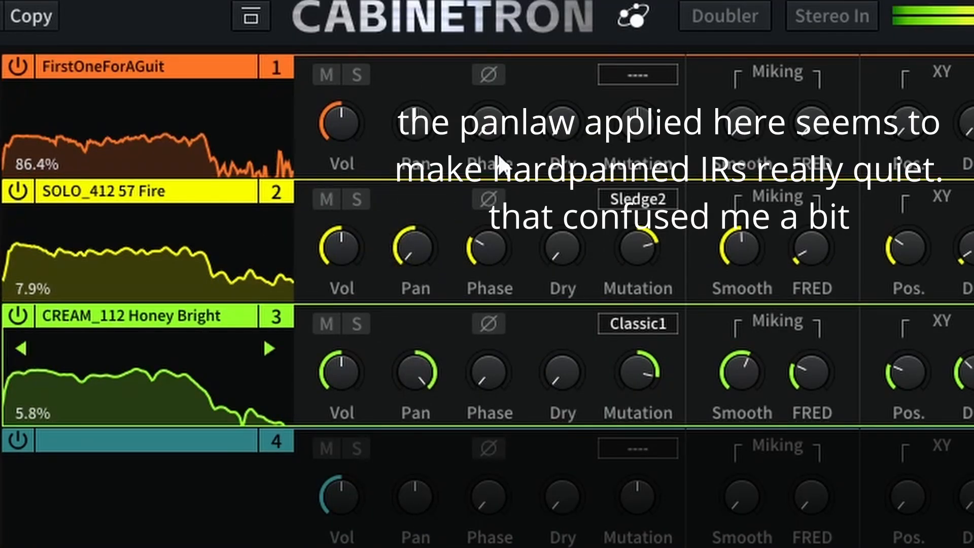
Move the blend point between the panned slots, weighting SOLO_412 57 Fire about 51.3%, CREAM_112 Honey Bright about 48.7% and FirstOneForAGuit 0%.
{"action": "left_click", "coordinate": [164, 101]}
{"action": "left_click_drag", "start_coordinate": [594, 201], "coordinate": [595, 373]}
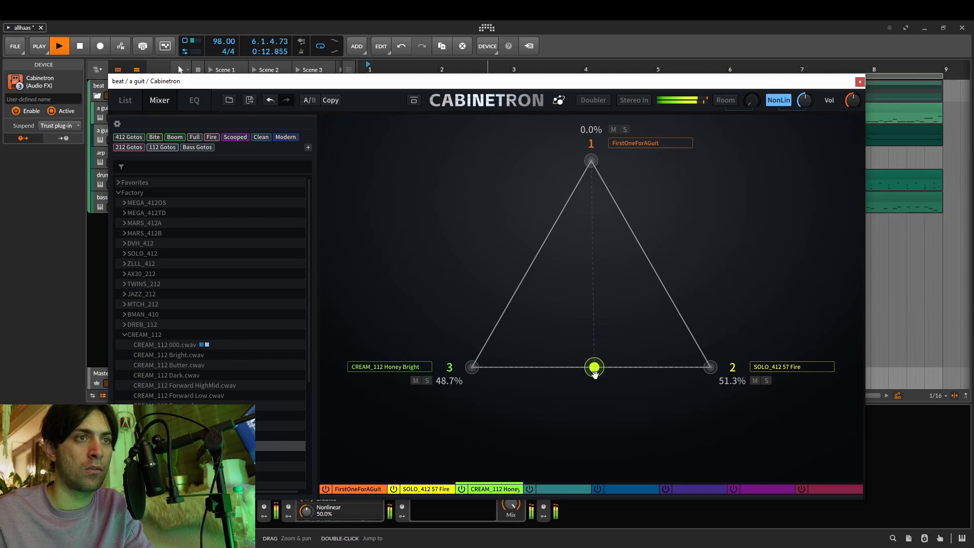
Raise the volume of SOLO_412 57 Fire to about +7.78 dB and of CREAM_112 Honey Bright to about +6.22 dB.
{"action": "left_click", "coordinate": [122, 100]}
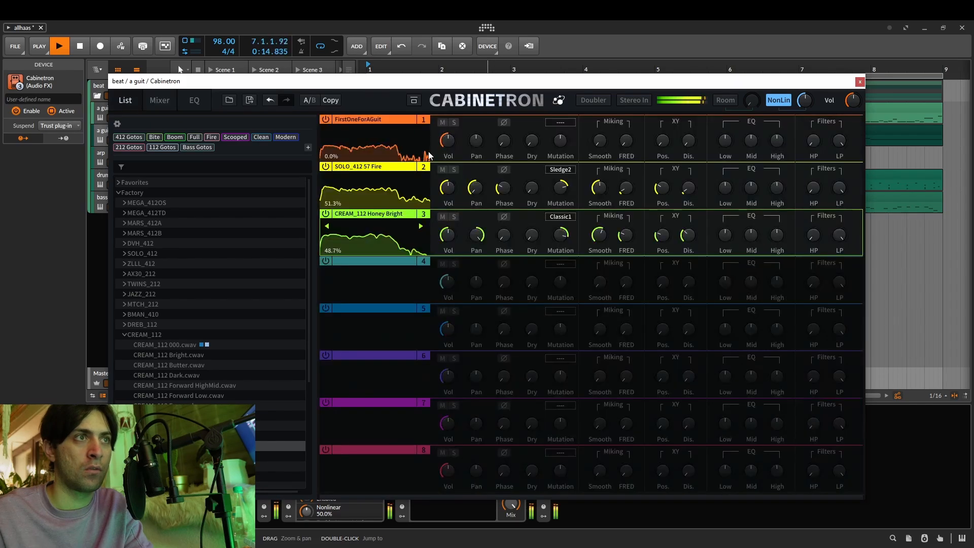
{"action": "mouse_move", "coordinate": [448, 172]}
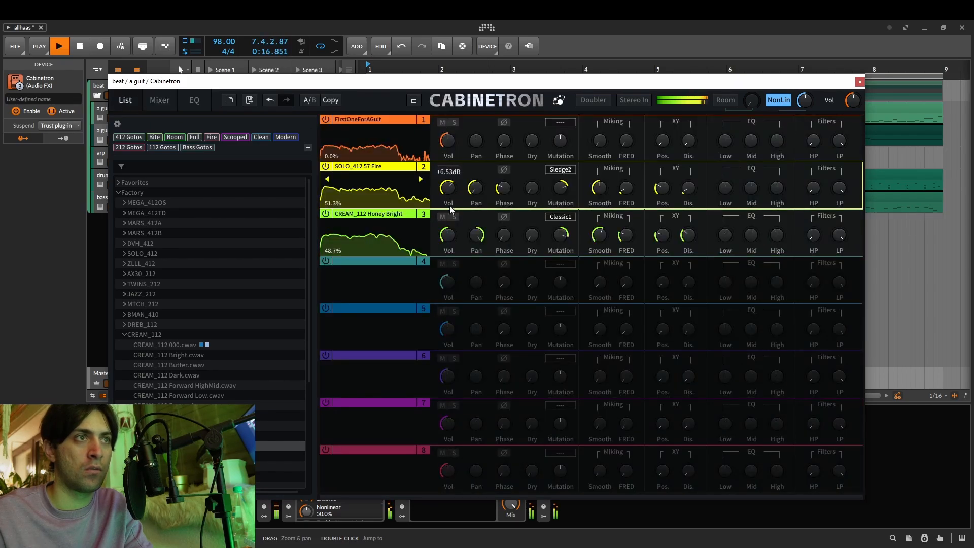
{"action": "mouse_move", "coordinate": [448, 223]}
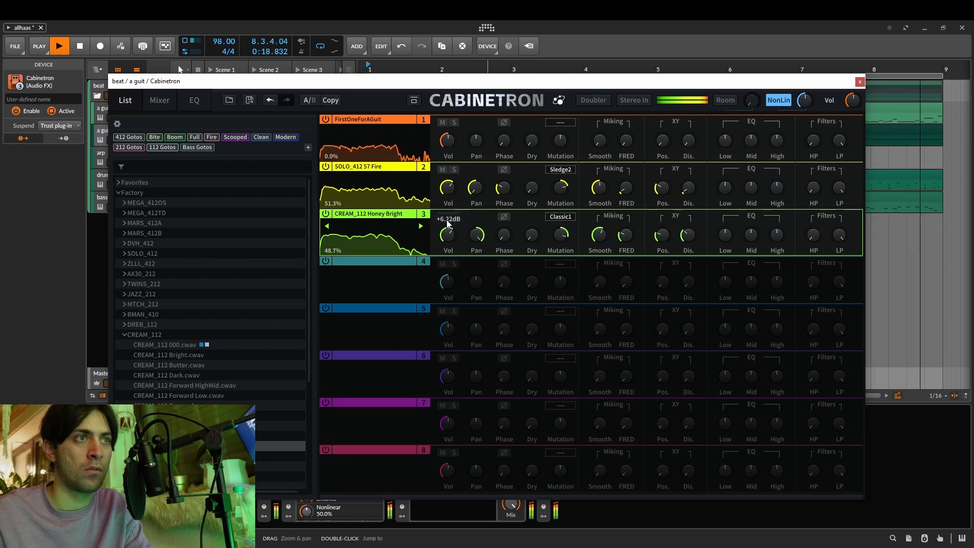
{"action": "left_click_drag", "start_coordinate": [447, 220], "coordinate": [447, 222]}
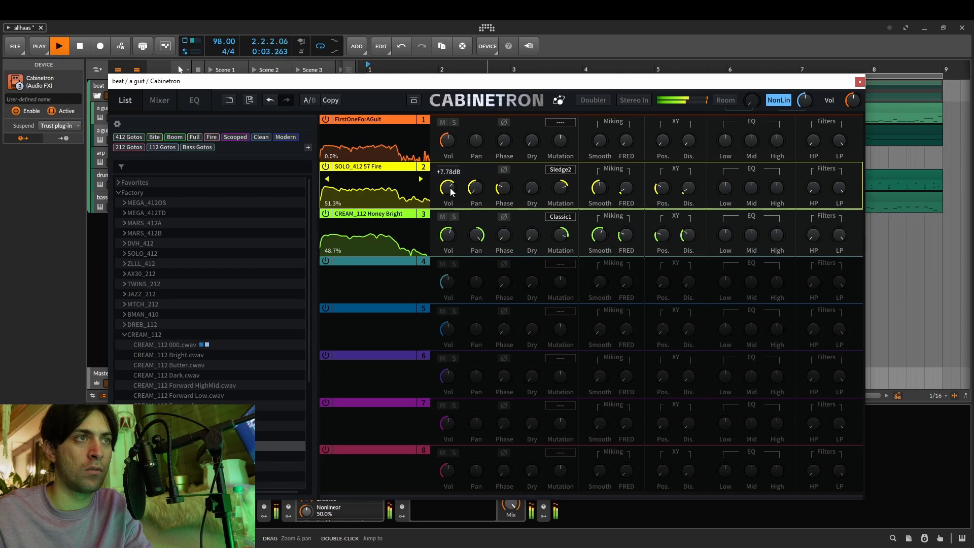
Boost the low and high EQ of slots 2 and 3 and cut their mids, with slot 3's low at about 54.4%.
{"action": "left_click_drag", "start_coordinate": [725, 224], "coordinate": [725, 209]}
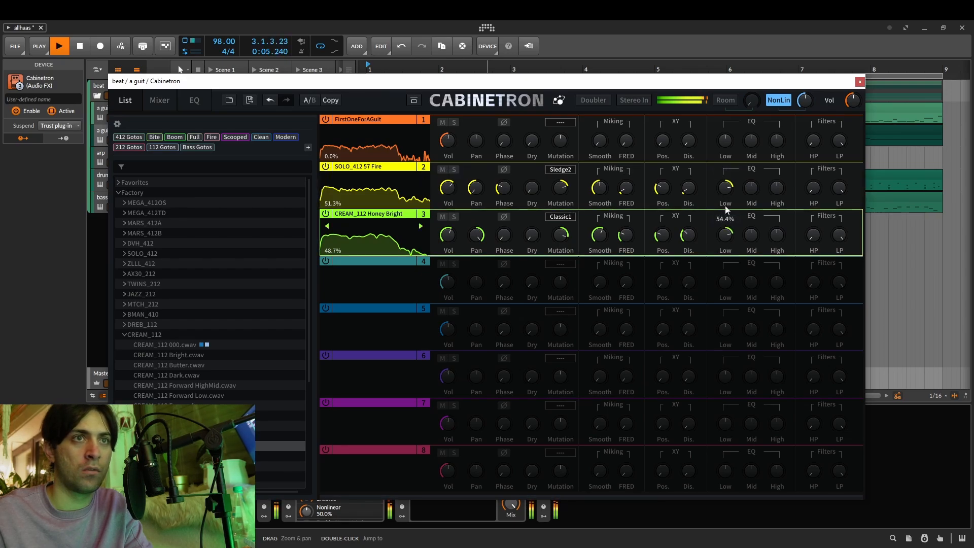
{"action": "left_click_drag", "start_coordinate": [774, 238], "coordinate": [777, 180]}
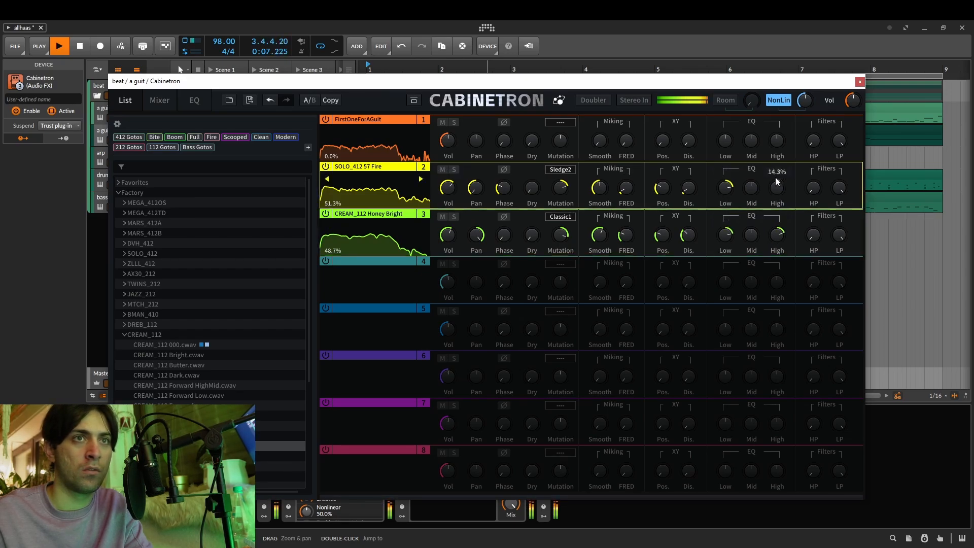
{"action": "left_click_drag", "start_coordinate": [751, 245], "coordinate": [747, 325]}
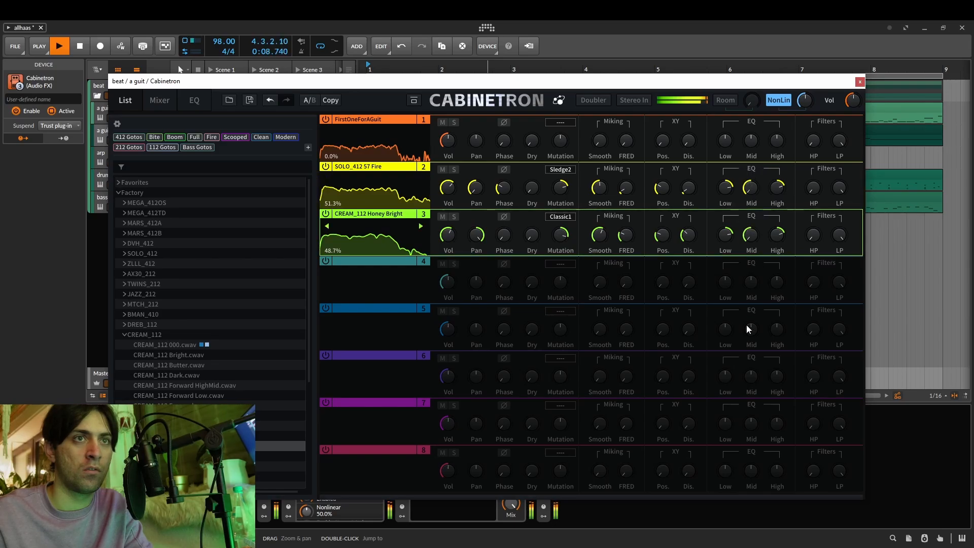
Refine the EQ of slots 2 and 3, with slot 3's high near 79.3% and slot 2's mid near -52.0%, and stop playback.
{"action": "left_click", "coordinate": [777, 188]}
{"action": "left_click_drag", "start_coordinate": [779, 231], "coordinate": [729, 189]}
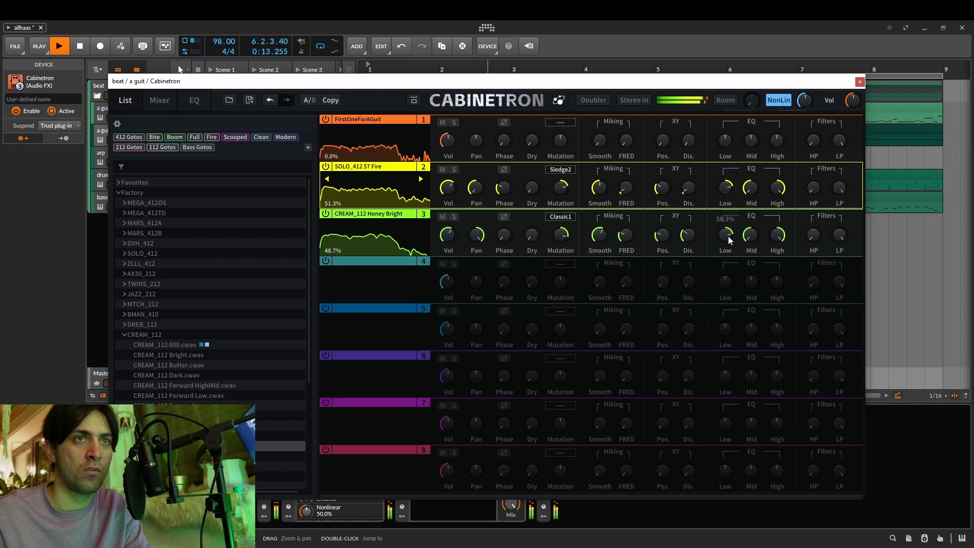
{"action": "left_click_drag", "start_coordinate": [730, 240], "coordinate": [730, 239]}
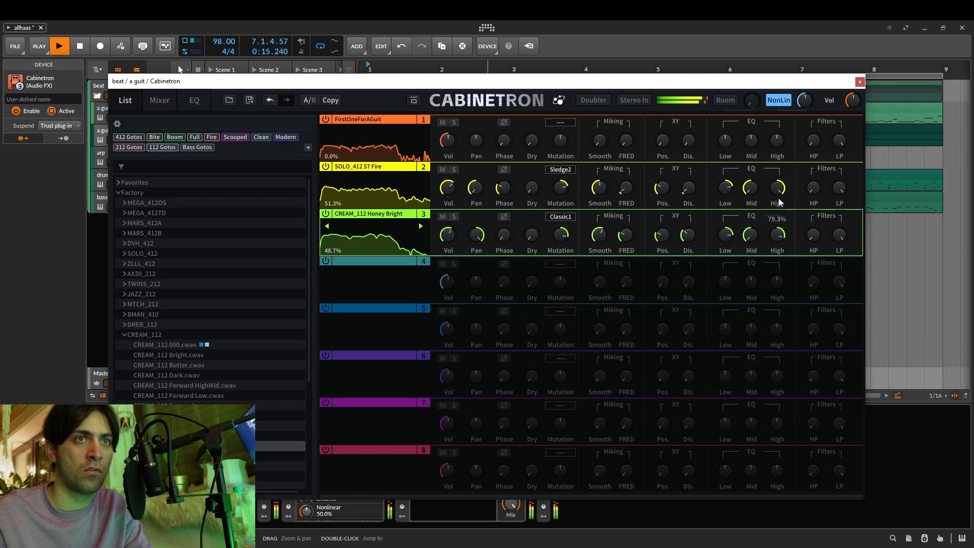
{"action": "left_click_drag", "start_coordinate": [780, 202], "coordinate": [782, 205]}
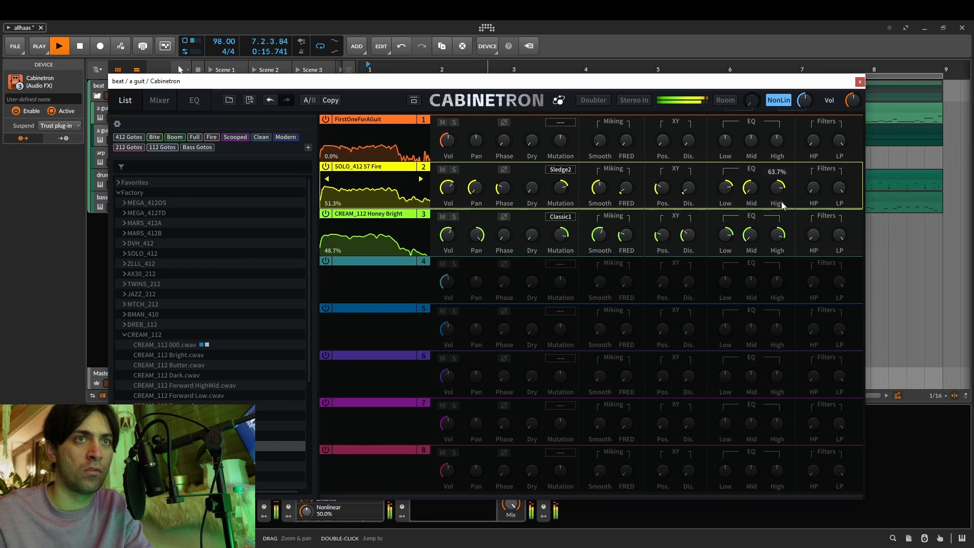
{"action": "left_click", "coordinate": [749, 238]}
{"action": "left_click", "coordinate": [750, 188]}
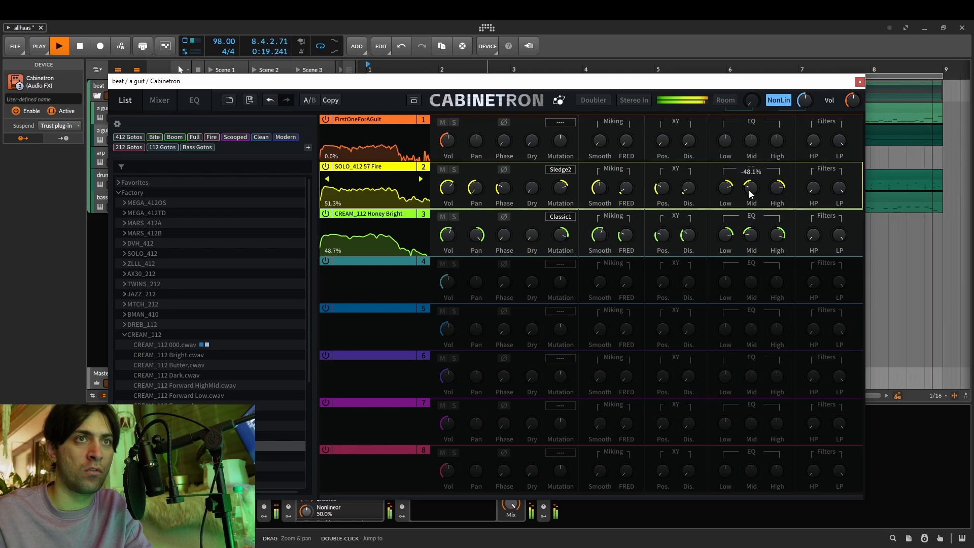
{"action": "key", "text": "space"}
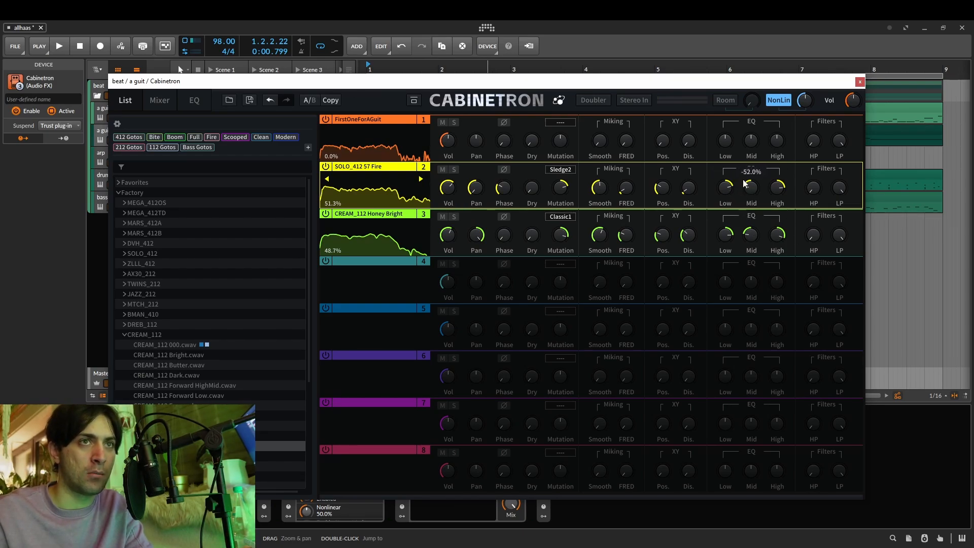
Move the blend point toward slot 1 so FirstOneForAGuit weighs about 90.1%, and play the track.
{"action": "left_click", "coordinate": [160, 100]}
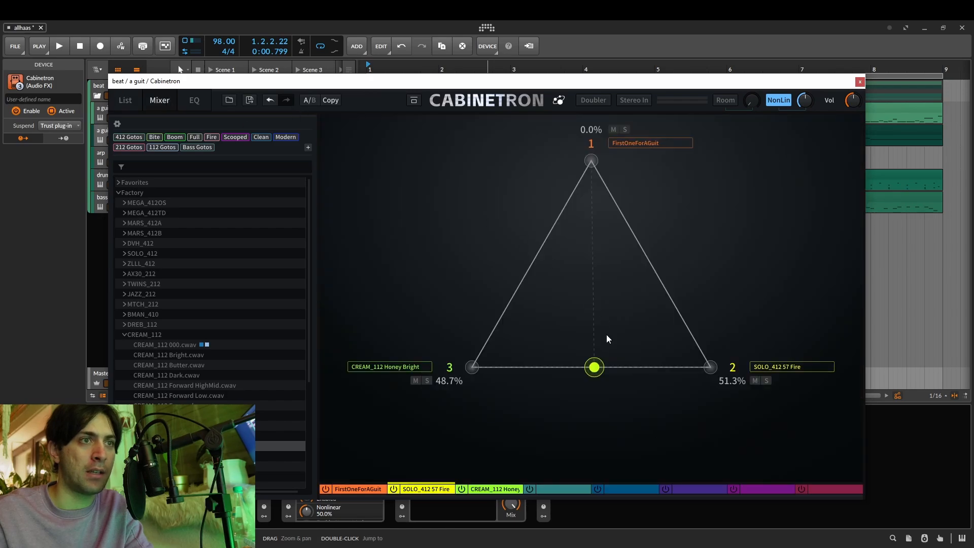
{"action": "left_click_drag", "start_coordinate": [595, 368], "coordinate": [591, 184]}
{"action": "key", "text": "space"}
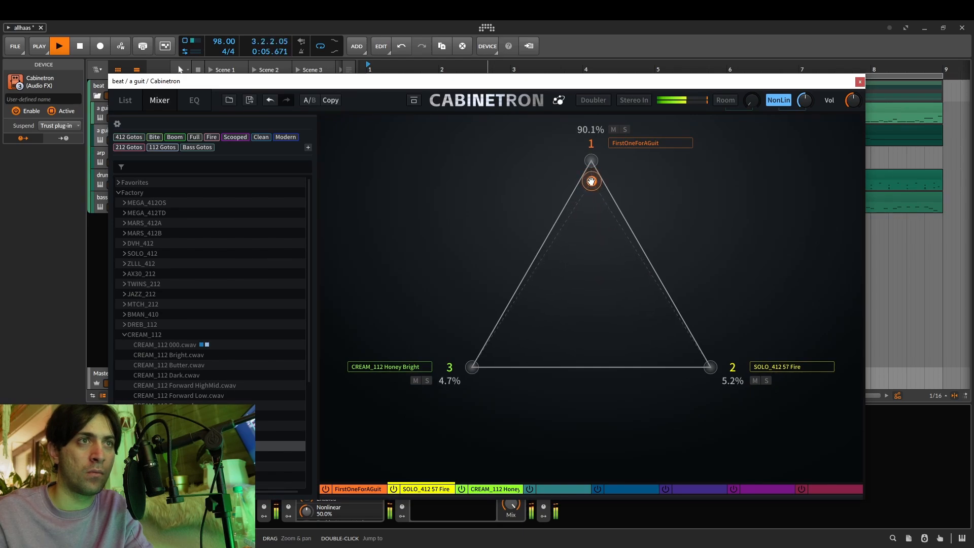
Raise slot 2's mid EQ to about -32.6%, and adjust slot 3's mid EQ and both slots' filters.
{"action": "left_click", "coordinate": [128, 101]}
{"action": "mouse_move", "coordinate": [756, 183]}
{"action": "left_mouse_down"}
{"action": "mouse_move", "coordinate": [760, 126]}
{"action": "mouse_move", "coordinate": [766, 187]}
{"action": "left_mouse_up"}
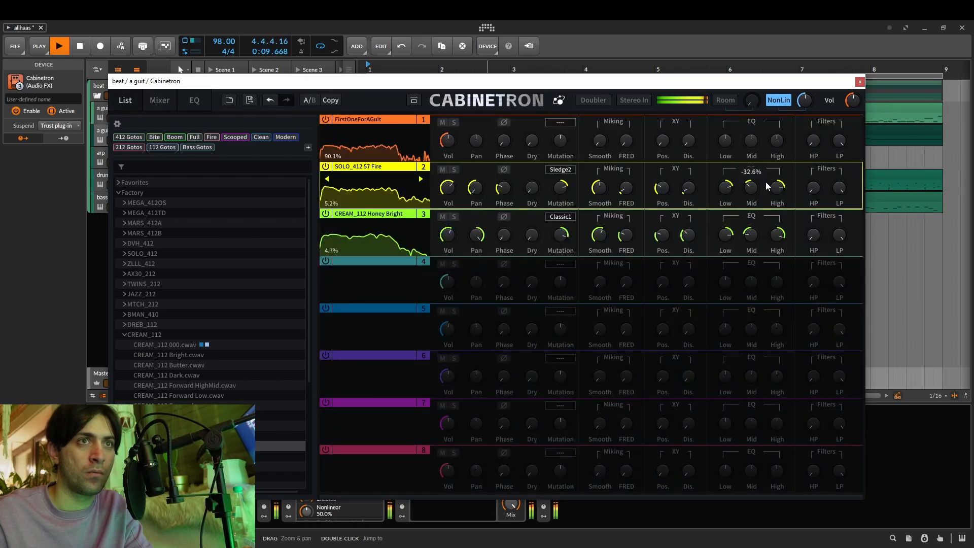
{"action": "left_click", "coordinate": [757, 227]}
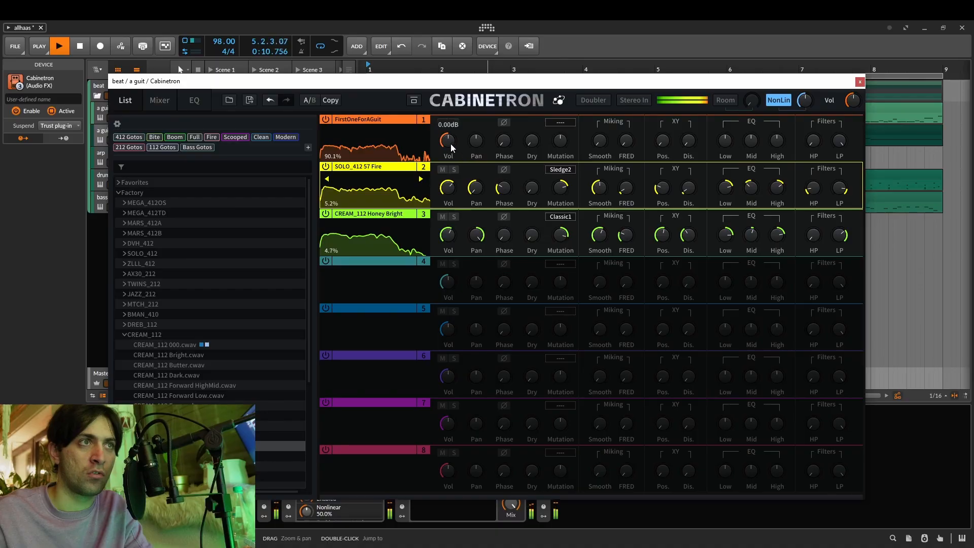
Audition volume changes on the three active slots, dipping slot 2 to about -17.11 dB and restoring it to about +5.91 dB.
{"action": "left_click_drag", "start_coordinate": [452, 147], "coordinate": [450, 136]}
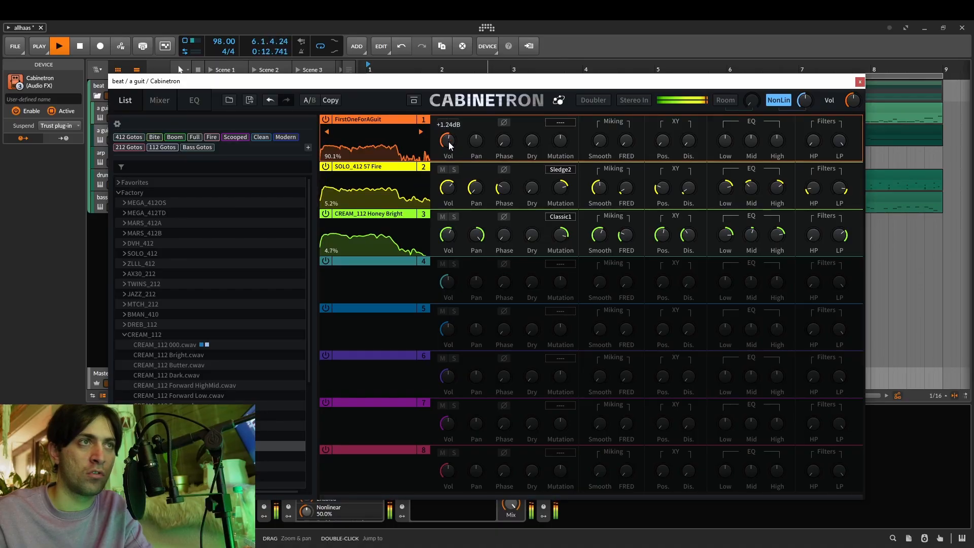
{"action": "left_click", "coordinate": [447, 193]}
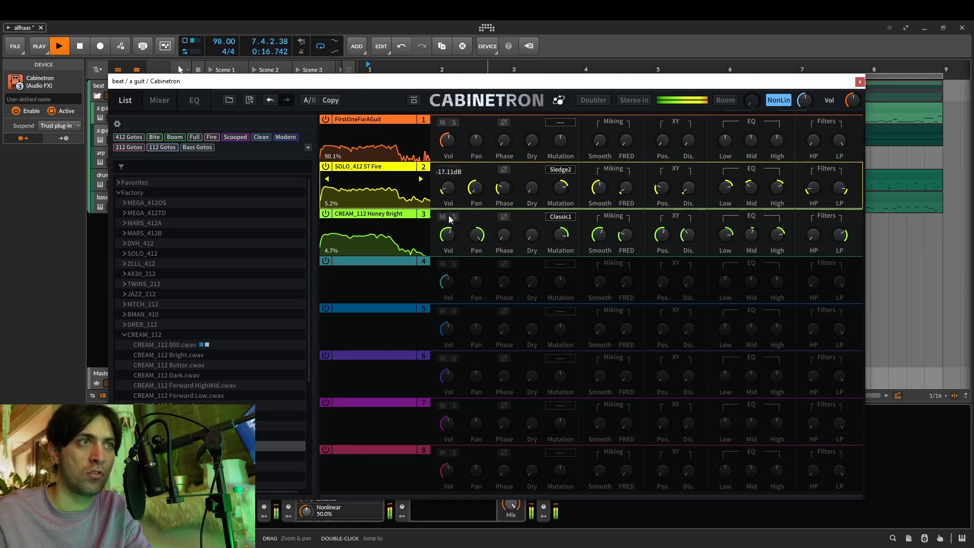
{"action": "left_click_drag", "start_coordinate": [450, 219], "coordinate": [457, 191]}
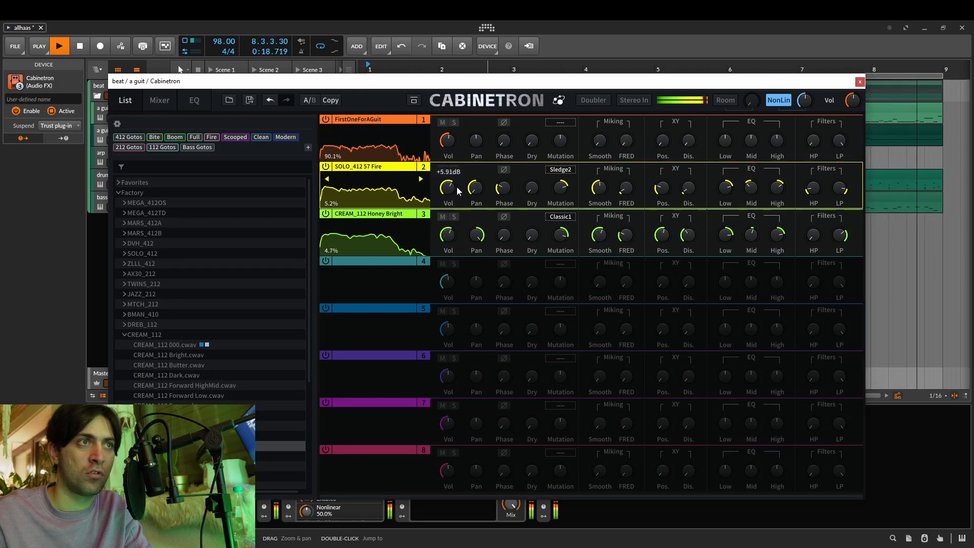
{"action": "left_click_drag", "start_coordinate": [453, 237], "coordinate": [454, 213]}
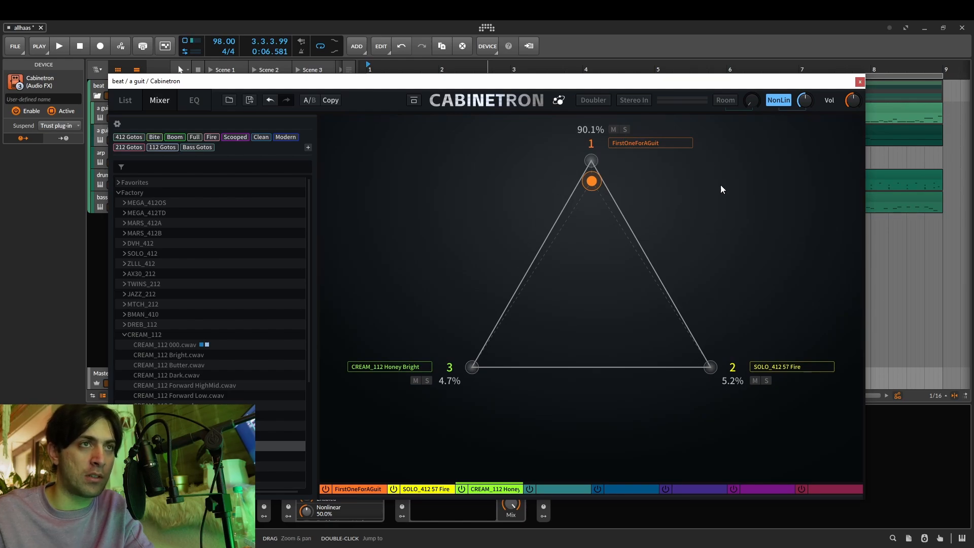
Try adding the empty slots 4 and 5 to the blend, and disable both again.
{"action": "left_click", "coordinate": [531, 490]}
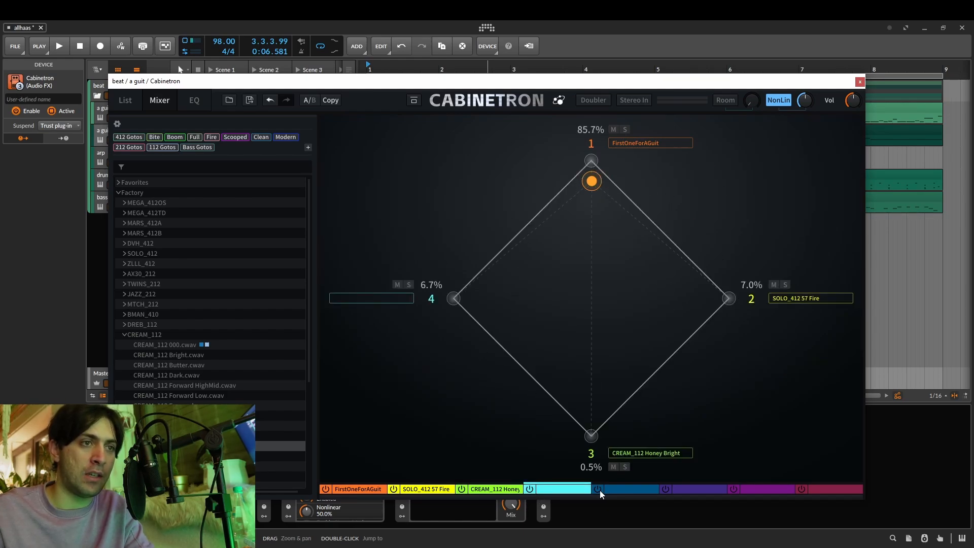
{"action": "left_click", "coordinate": [598, 489]}
{"action": "left_click", "coordinate": [599, 490]}
{"action": "left_click", "coordinate": [531, 490]}
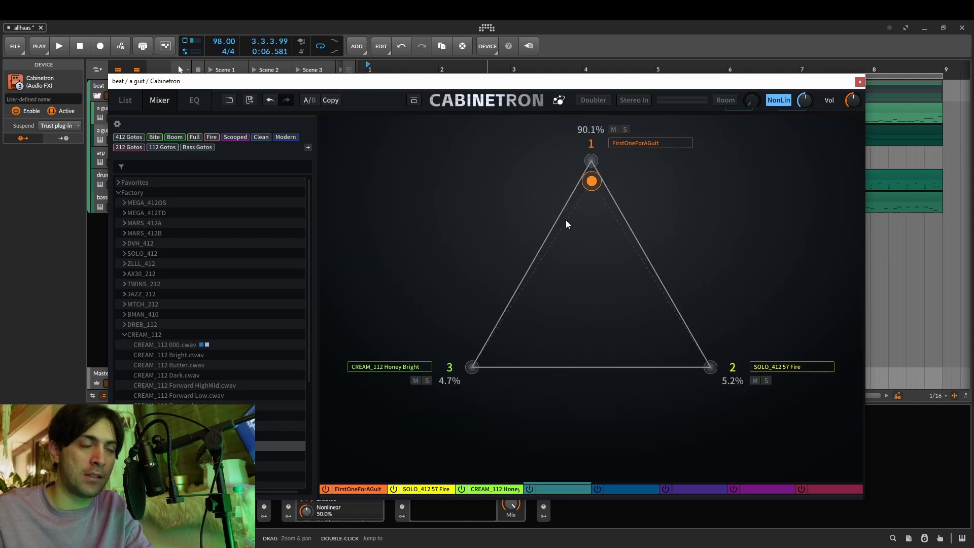
Enable the EQ and add a low-mid boost near 250 Hz, a cut near 470 Hz and a boost of about 3.8 dB at 2.0 kHz.
{"action": "left_click", "coordinate": [127, 100]}
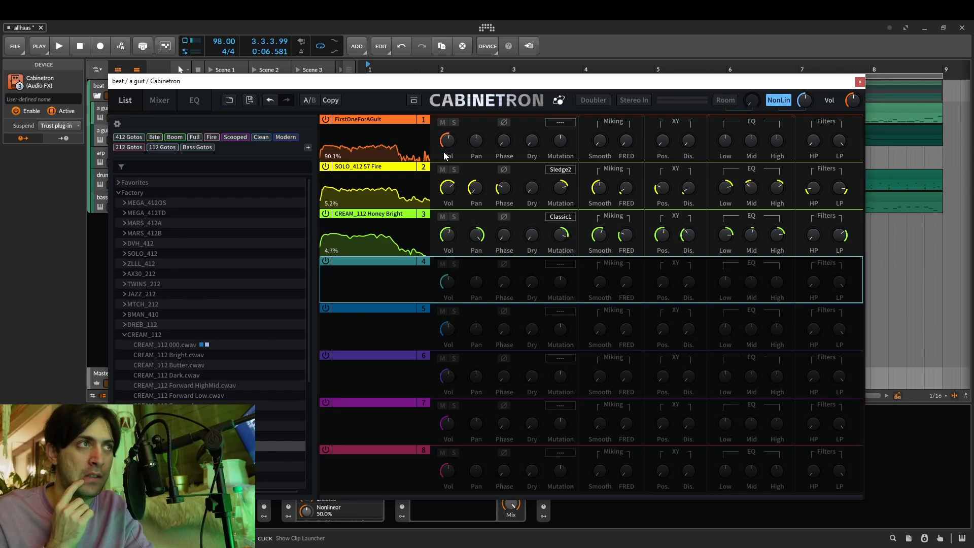
{"action": "left_click", "coordinate": [186, 102]}
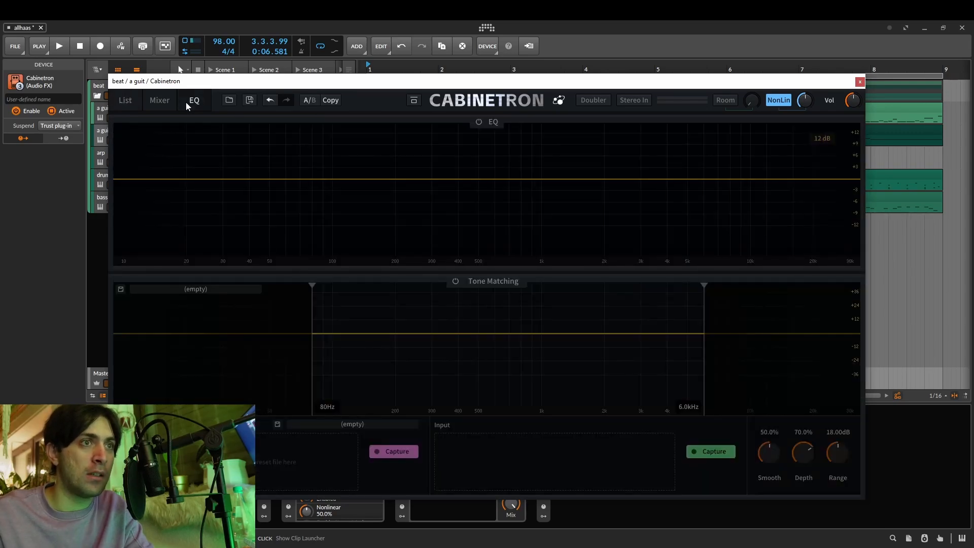
{"action": "left_click", "coordinate": [480, 123]}
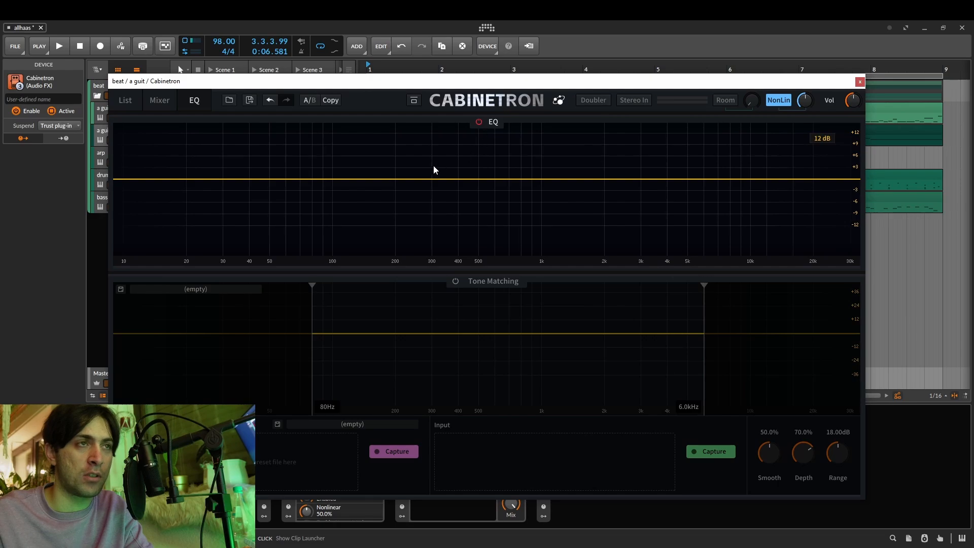
{"action": "left_click_drag", "start_coordinate": [433, 171], "coordinate": [416, 149]}
{"action": "left_click", "coordinate": [473, 206]}
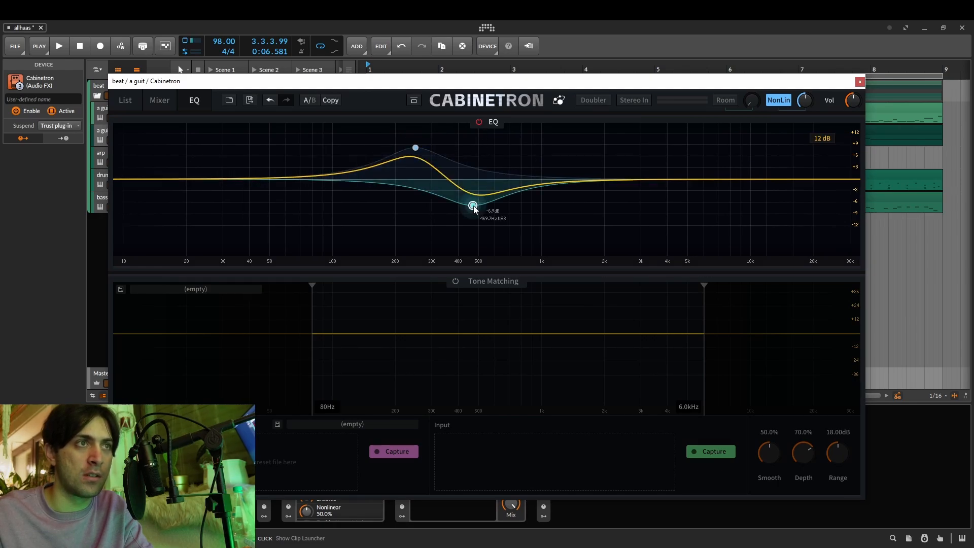
{"action": "left_click", "coordinate": [603, 164]}
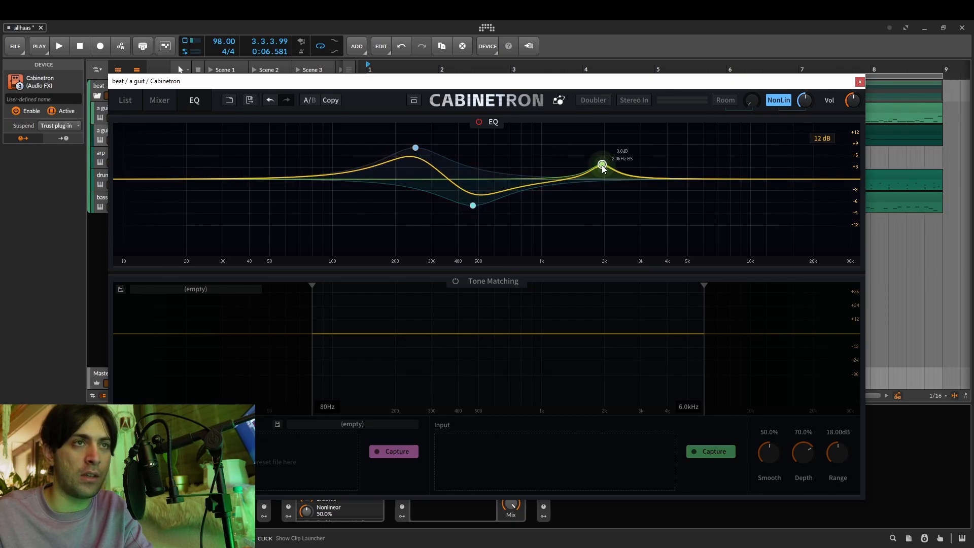
During playback, raise the 2.0 kHz band slightly, set the cut to about -4.0 dB near 580 Hz, and the low boost to about 3.8 dB at 146.9 Hz.
{"action": "key", "text": "space"}
{"action": "mouse_move", "coordinate": [603, 164]}
{"action": "left_mouse_down"}
{"action": "mouse_move", "coordinate": [669, 133]}
{"action": "mouse_move", "coordinate": [608, 154]}
{"action": "mouse_move", "coordinate": [614, 162]}
{"action": "left_mouse_up"}
{"action": "left_click_drag", "start_coordinate": [472, 205], "coordinate": [492, 195]}
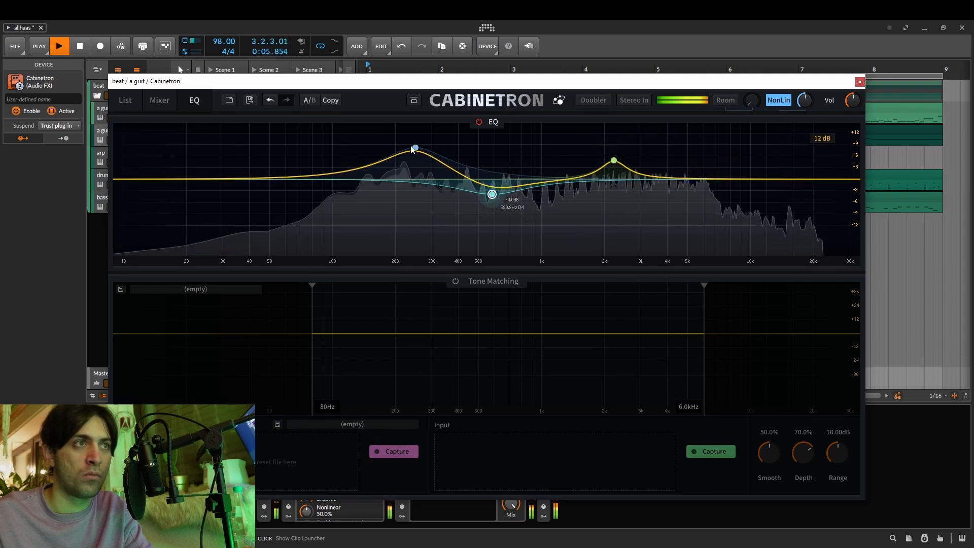
{"action": "left_click_drag", "start_coordinate": [415, 148], "coordinate": [363, 160]}
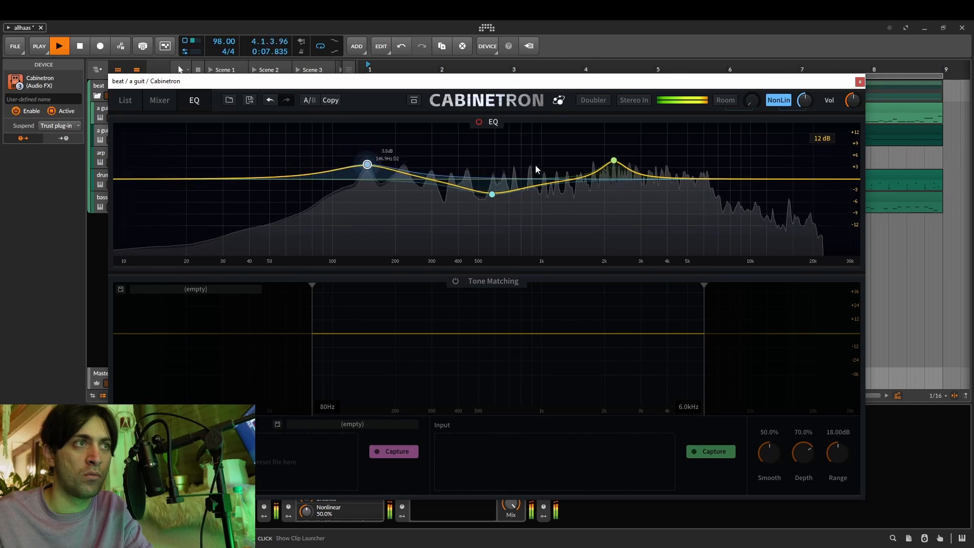
Readjust the EQ's low boost to about 3.3 dB at 153.7 Hz.
{"action": "left_click_drag", "start_coordinate": [700, 181], "coordinate": [703, 140]}
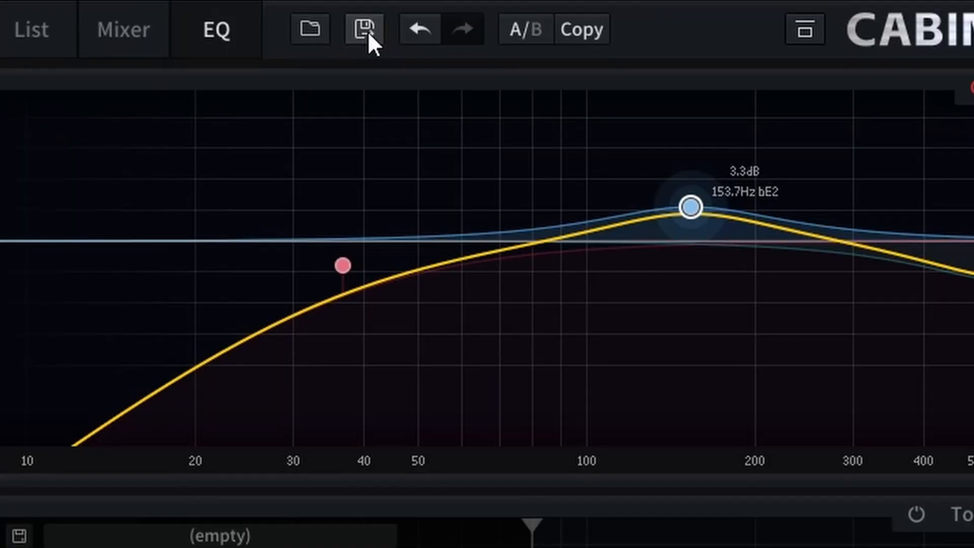
Configure the IR export with a length of 32768 and stereo channels.
{"action": "left_click", "coordinate": [365, 31]}
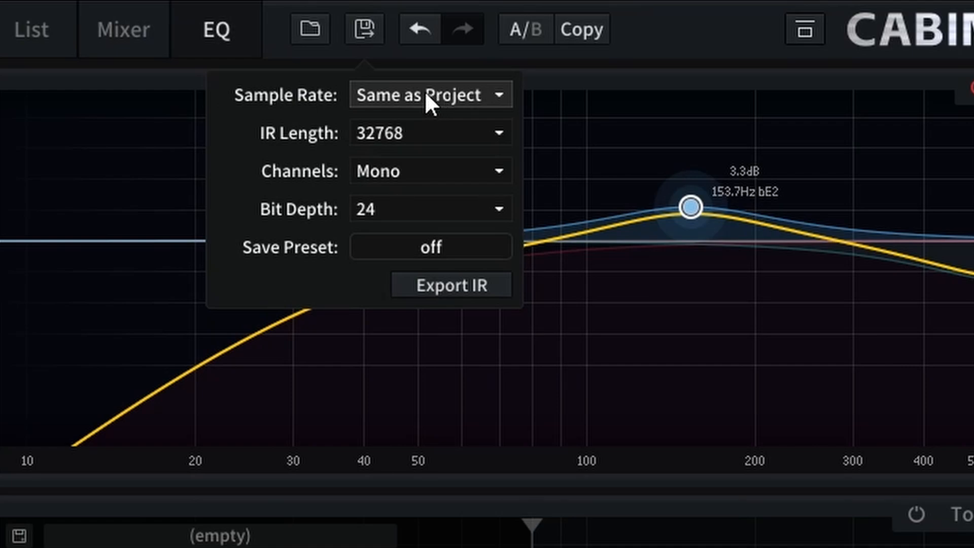
{"action": "left_click", "coordinate": [390, 135]}
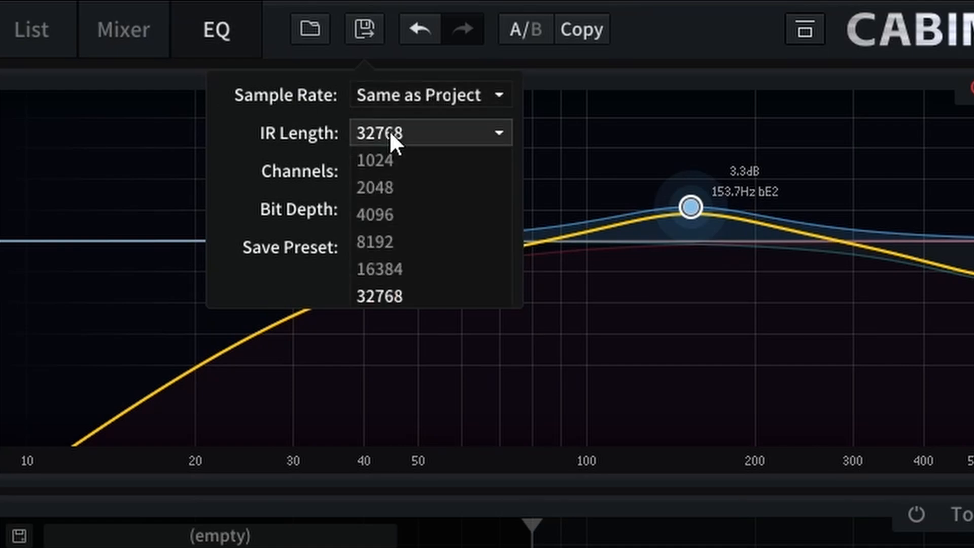
{"action": "left_click", "coordinate": [381, 296]}
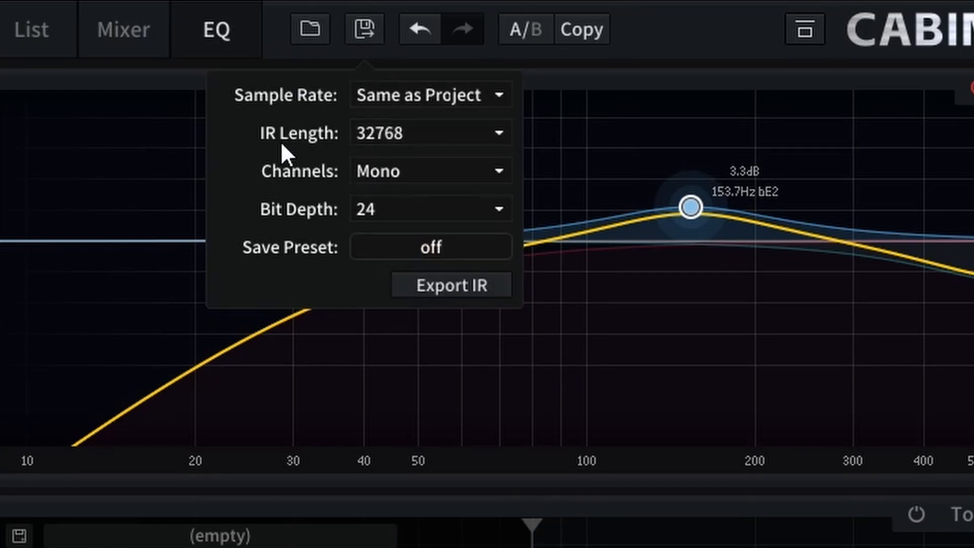
{"action": "left_click", "coordinate": [385, 134]}
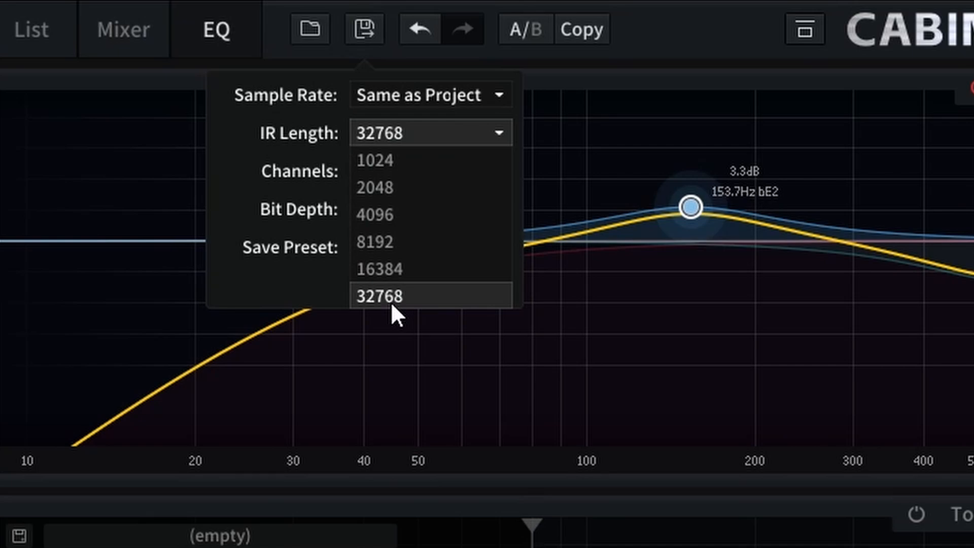
{"action": "left_click", "coordinate": [392, 300]}
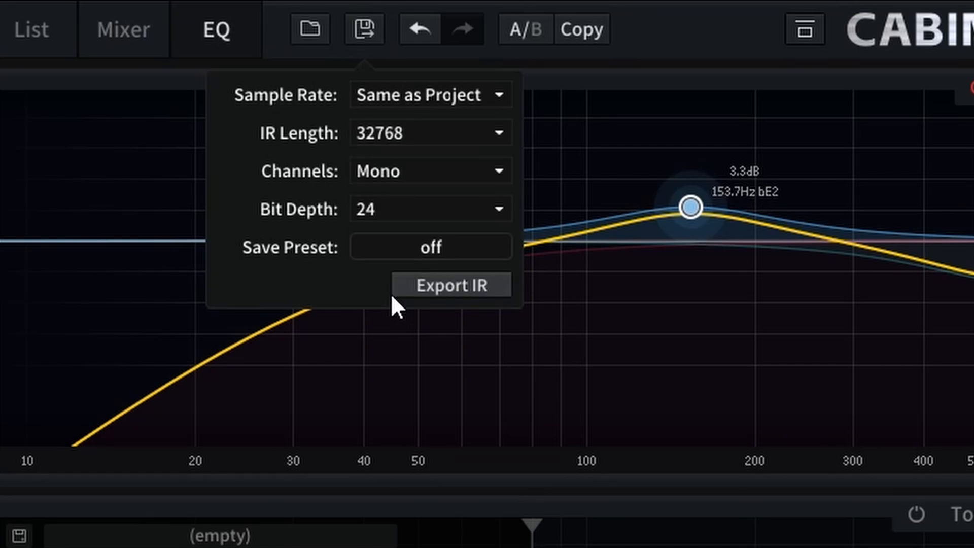
{"action": "left_click", "coordinate": [385, 178]}
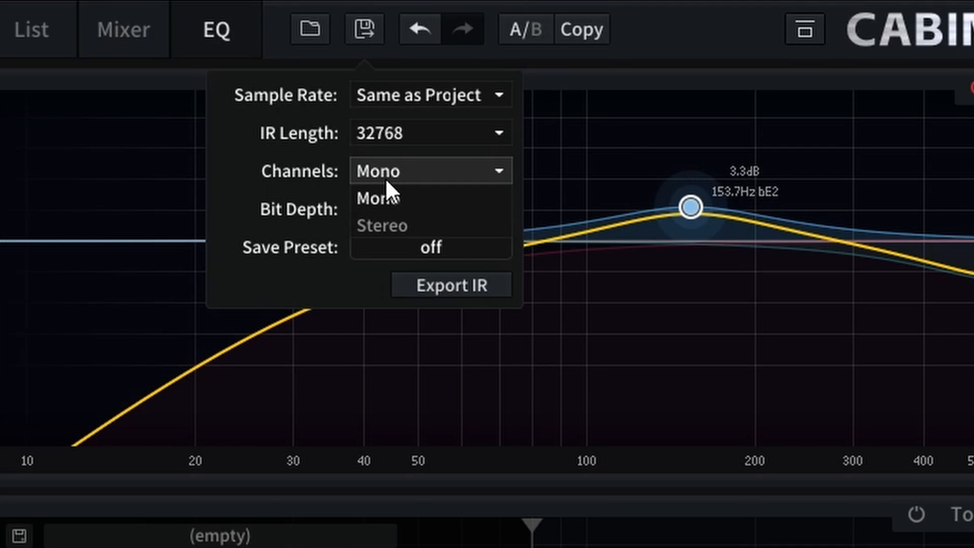
{"action": "left_click", "coordinate": [379, 222]}
{"action": "left_click", "coordinate": [295, 214]}
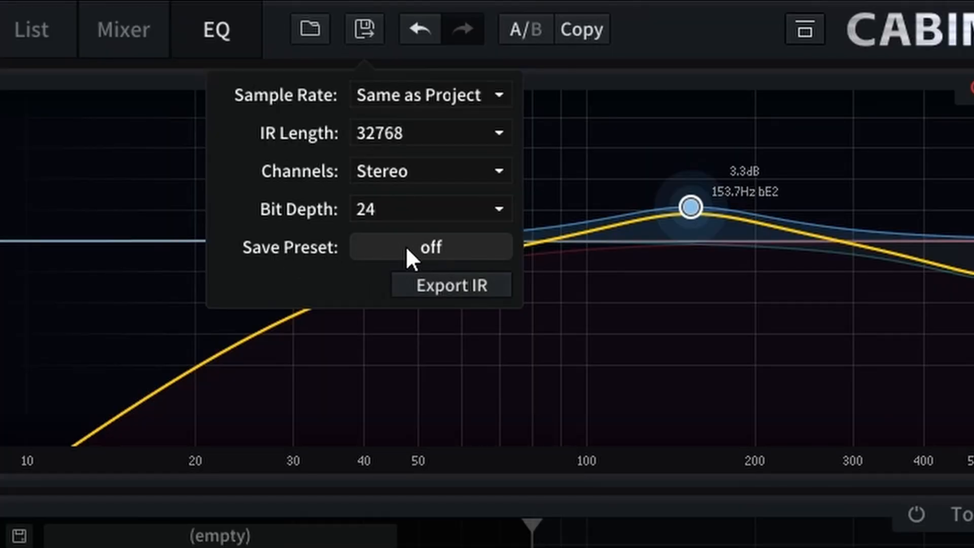
Export the shaped cabinet IR to the CabinetronSelfmade folder as AGuit2.
{"action": "left_click", "coordinate": [468, 292]}
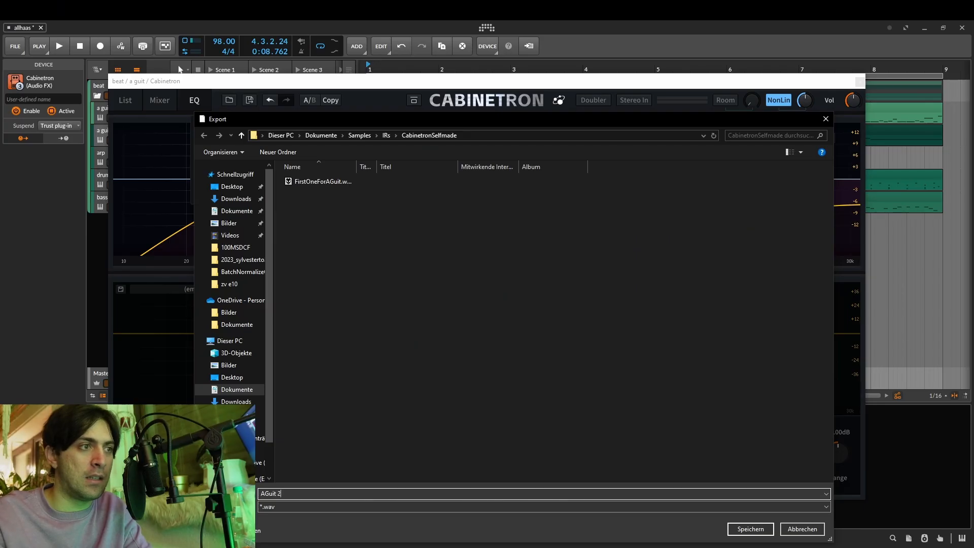
{"action": "key", "text": "BackSpace"}
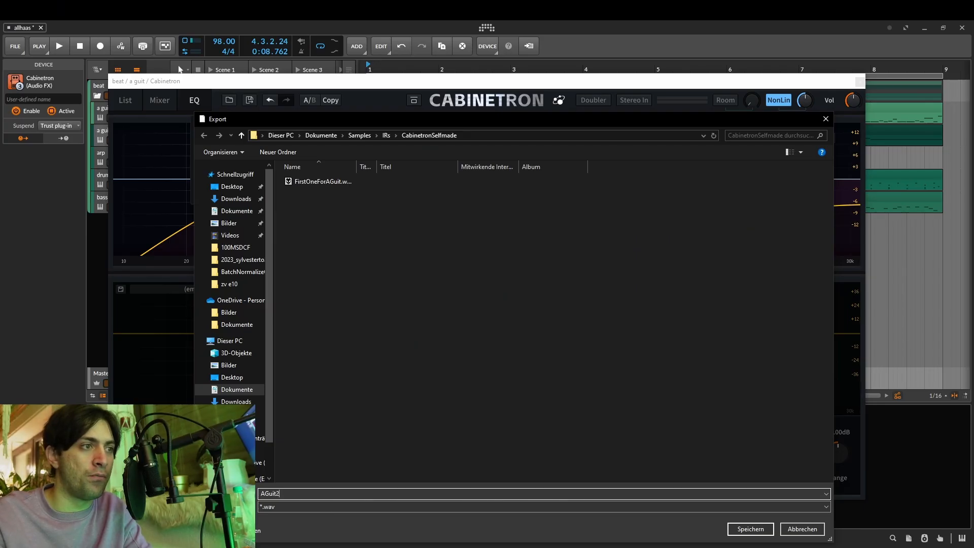
{"action": "key", "text": "Return"}
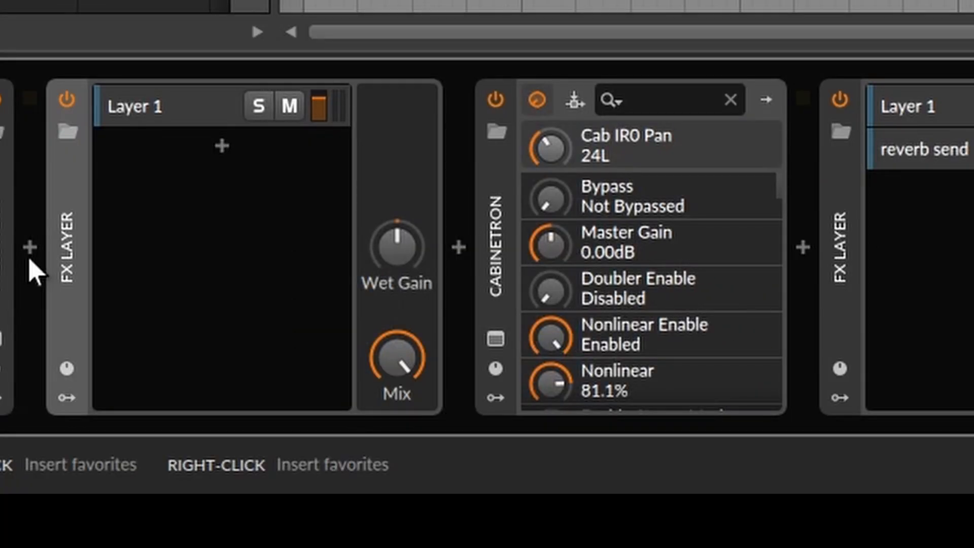
Move Cabinetron into the preceding FX Layer as a parallel layer and adjust that layer's volume during playback.
{"action": "left_click_drag", "start_coordinate": [498, 269], "coordinate": [161, 211]}
{"action": "key", "text": "space"}
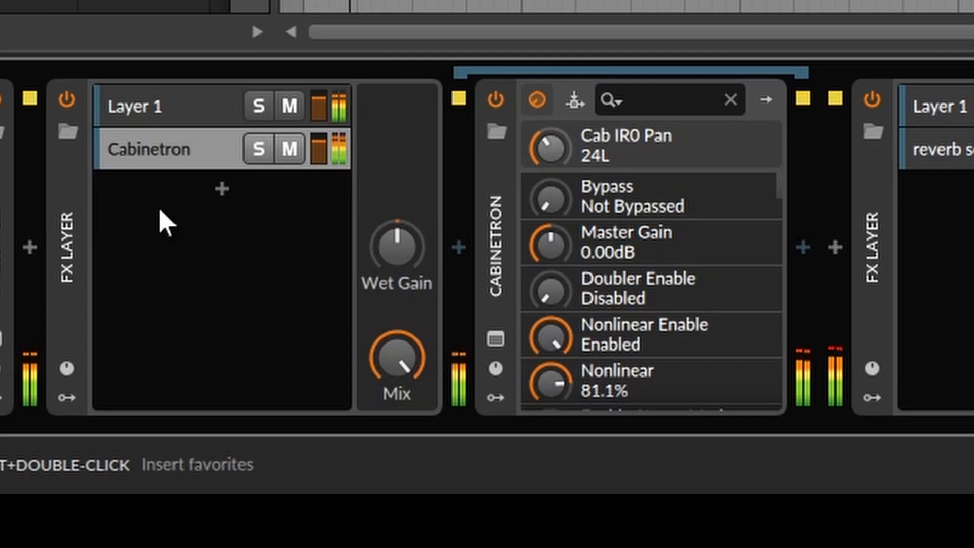
{"action": "mouse_move", "coordinate": [318, 151]}
{"action": "left_mouse_down"}
{"action": "mouse_move", "coordinate": [317, 213]}
{"action": "mouse_move", "coordinate": [318, 147]}
{"action": "left_mouse_up"}
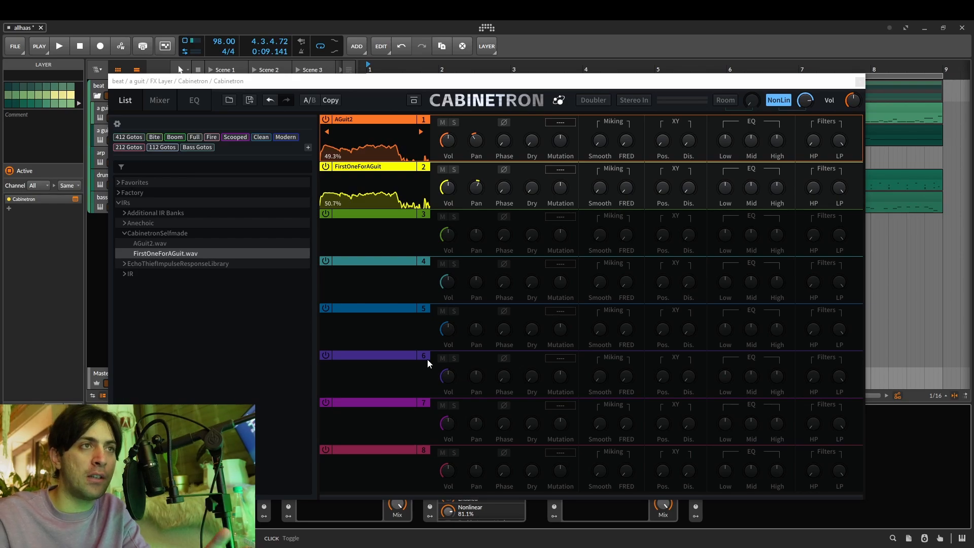
Export the blend of AGuit2 and FirstOneForAGuit as a new IR named AGuit3.
{"action": "left_click", "coordinate": [250, 101]}
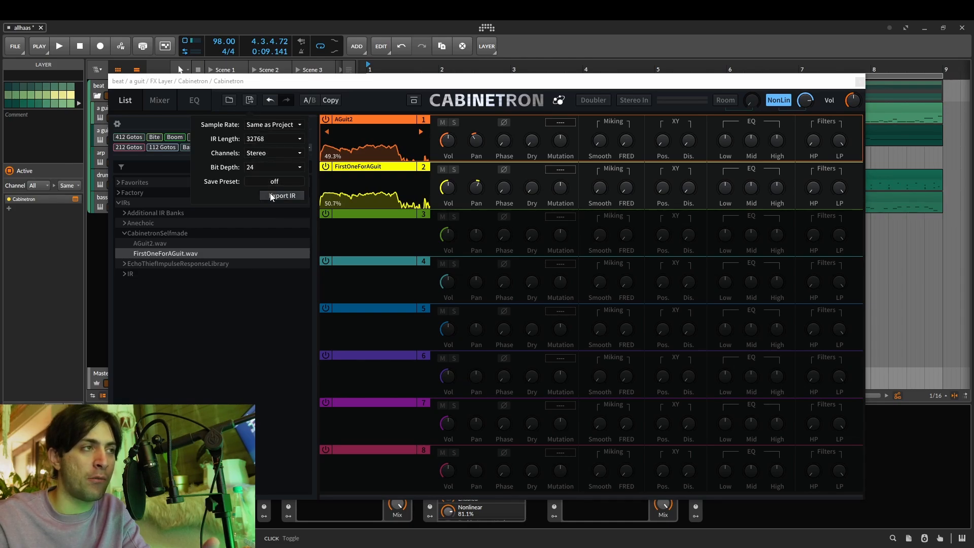
{"action": "left_click", "coordinate": [248, 102]}
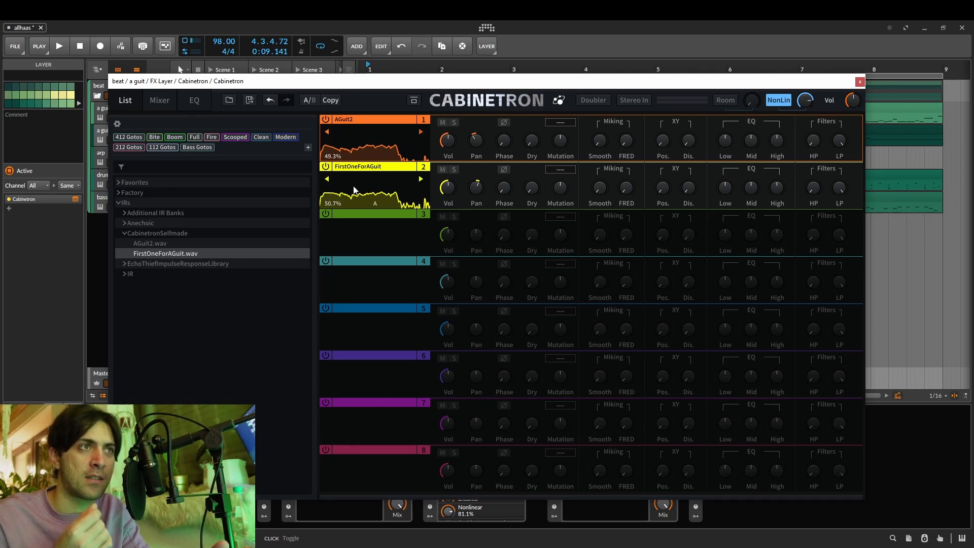
{"action": "left_click", "coordinate": [248, 100]}
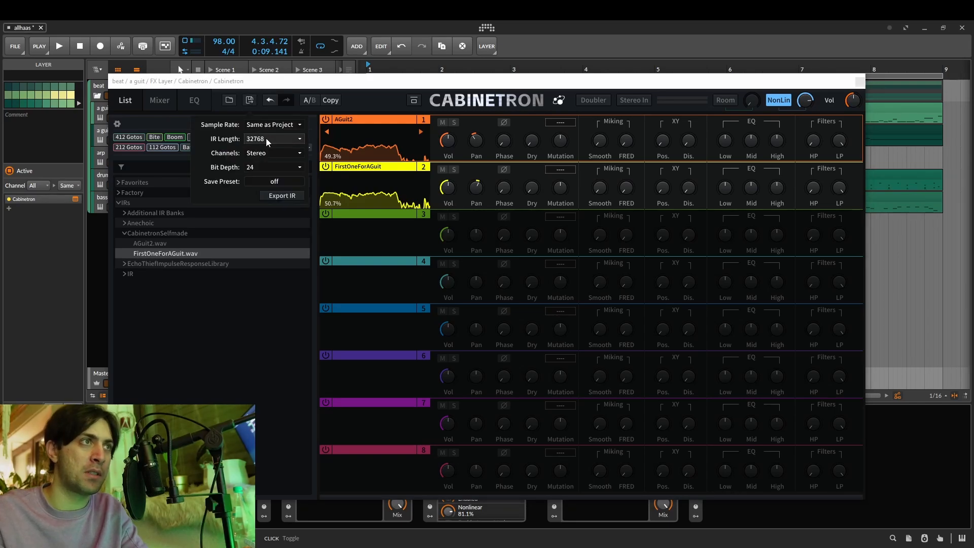
{"action": "left_click", "coordinate": [278, 196]}
{"action": "type", "text": "AG"}
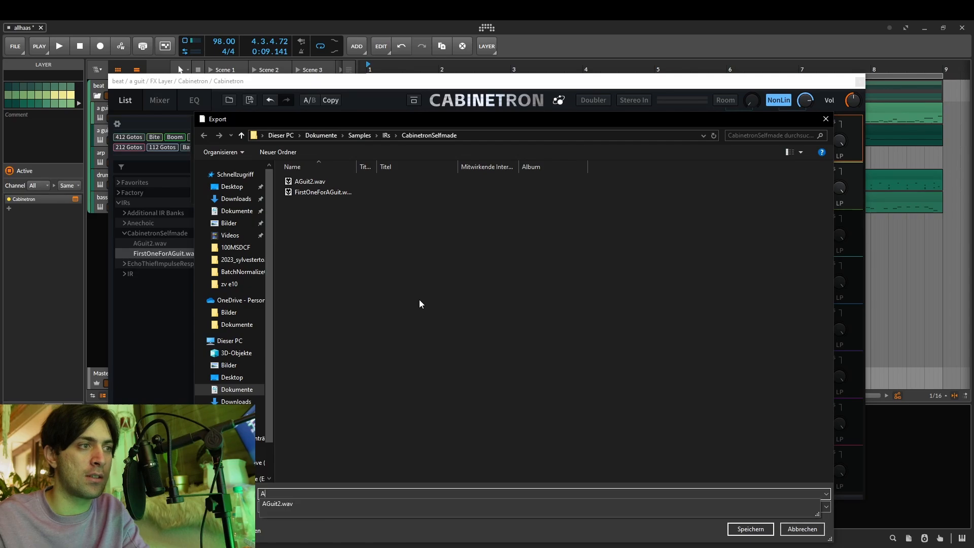
{"action": "type", "text": "uit3"}
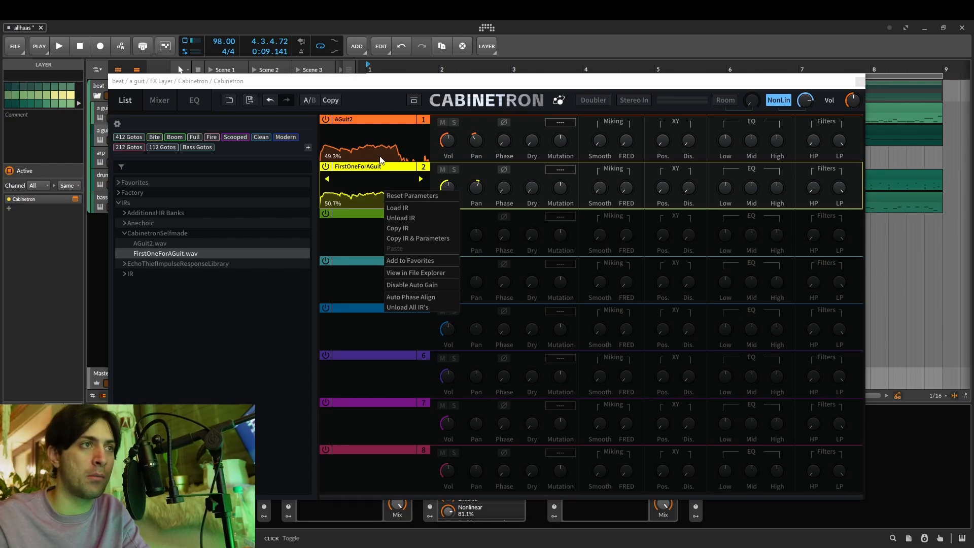
Unload the IR from slot 2, load AGuit3.wav into slot 1 and start playback.
{"action": "left_click", "coordinate": [409, 218]}
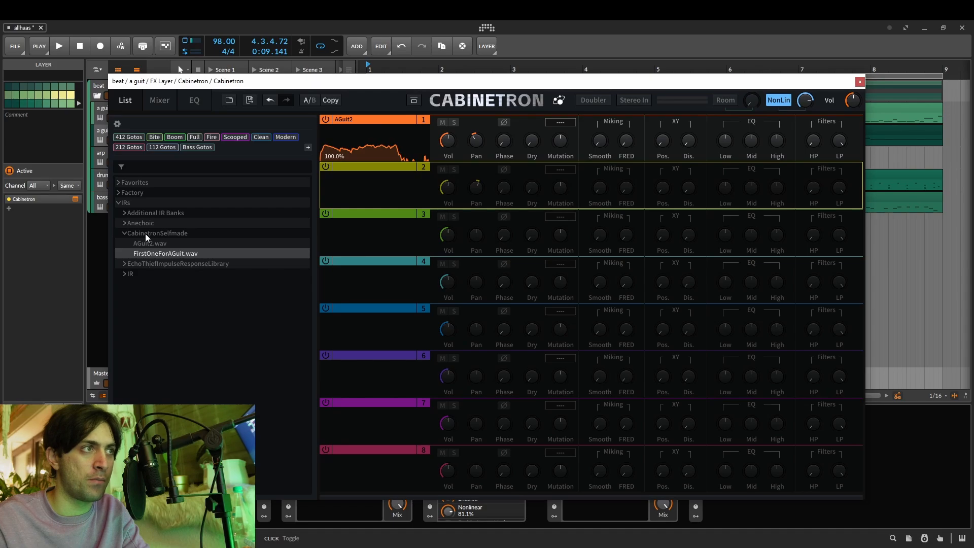
{"action": "left_click_drag", "start_coordinate": [150, 253], "coordinate": [413, 140]}
{"action": "left_click", "coordinate": [391, 140]}
{"action": "key", "text": "space"}
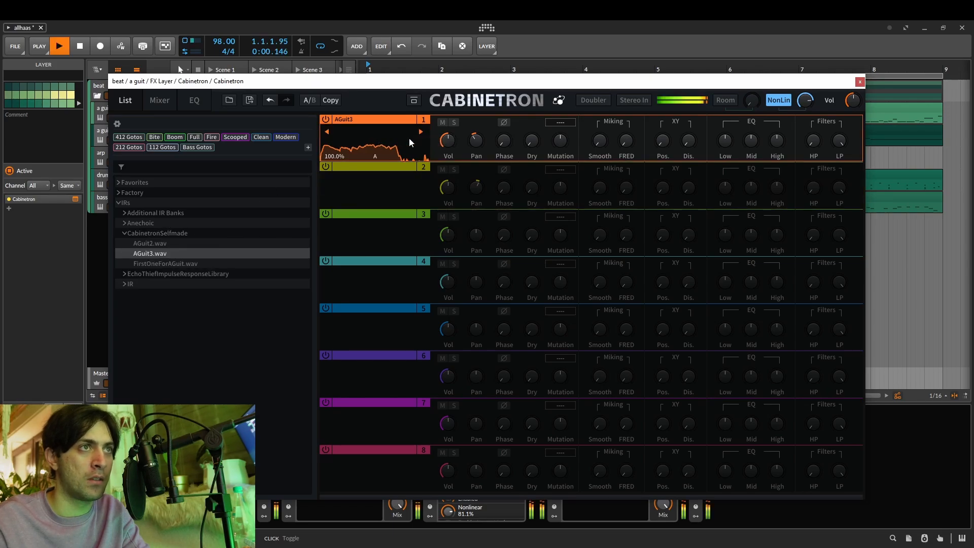
Reset slot 1's pan to centre and stop playback.
{"action": "mouse_move", "coordinate": [479, 142]}
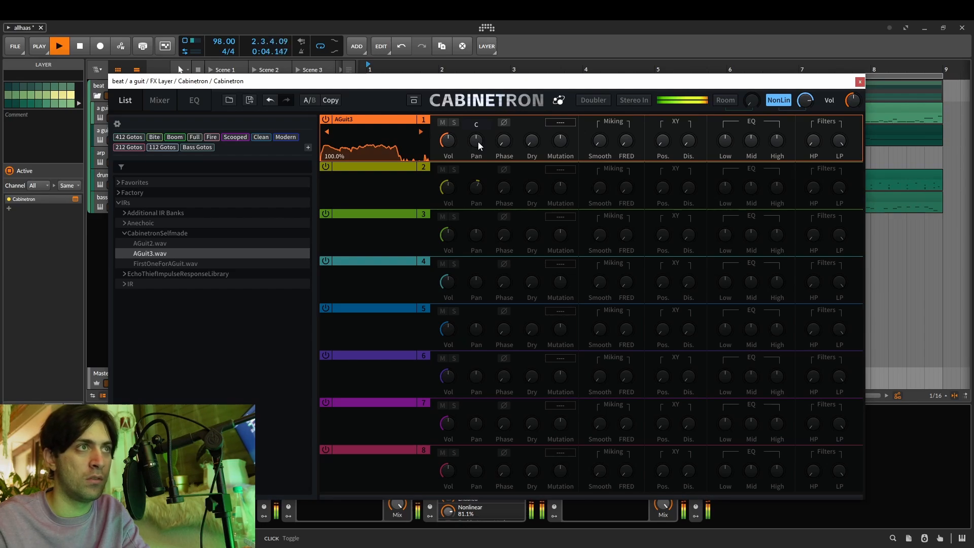
{"action": "mouse_move", "coordinate": [449, 147]}
{"action": "key", "text": "space"}
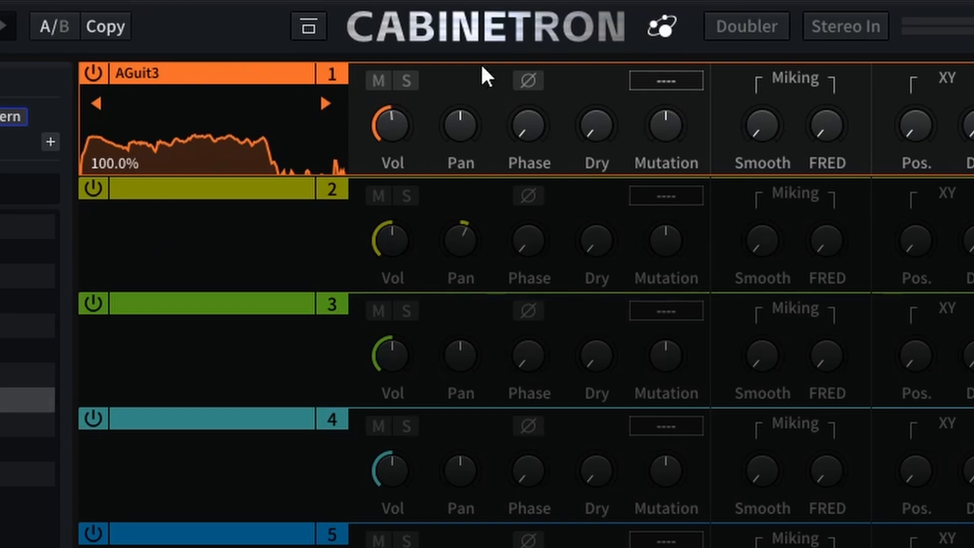
Sweep slot 1's phase time during playback and settle it at about 2.628 ms.
{"action": "mouse_move", "coordinate": [534, 135]}
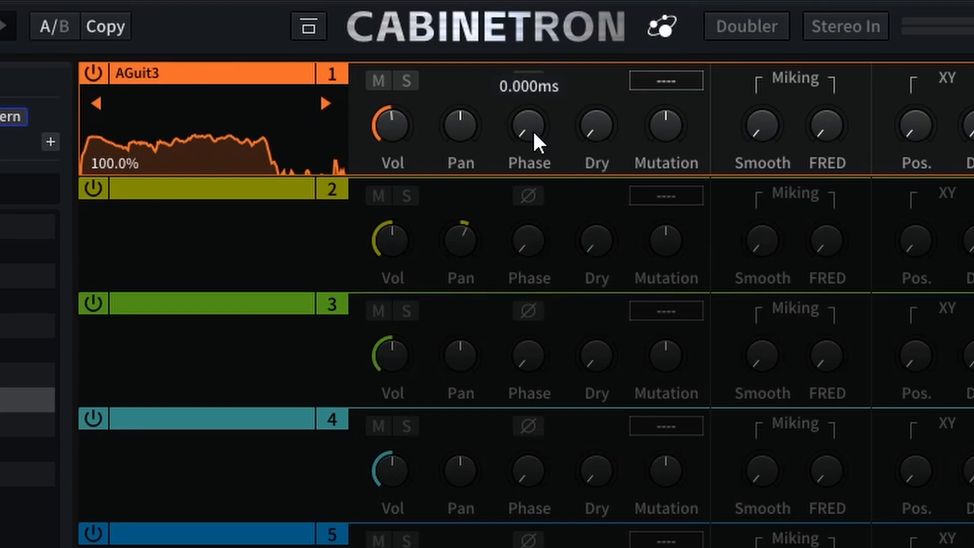
{"action": "key", "text": "space"}
{"action": "left_click_drag", "start_coordinate": [534, 134], "coordinate": [530, 126]}
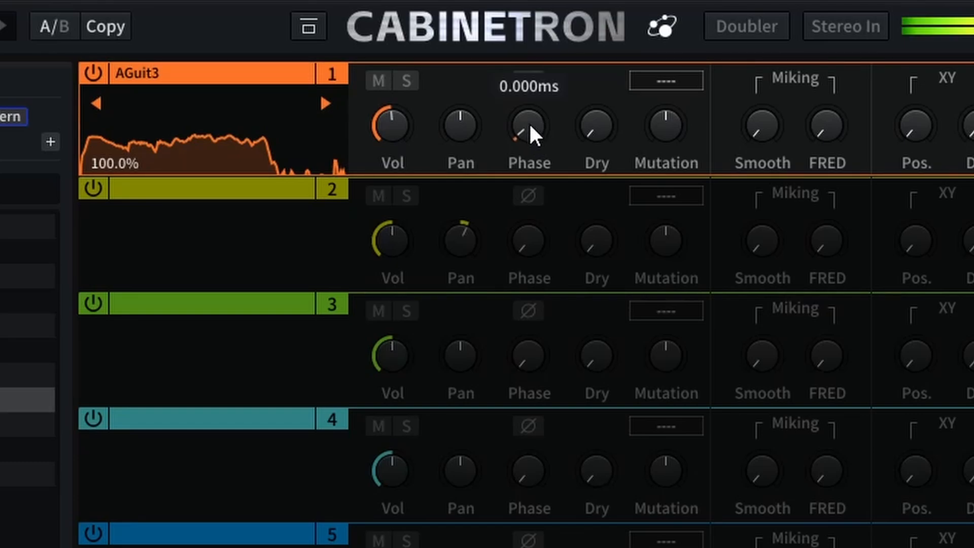
{"action": "left_click_drag", "start_coordinate": [527, 64], "coordinate": [524, 0]}
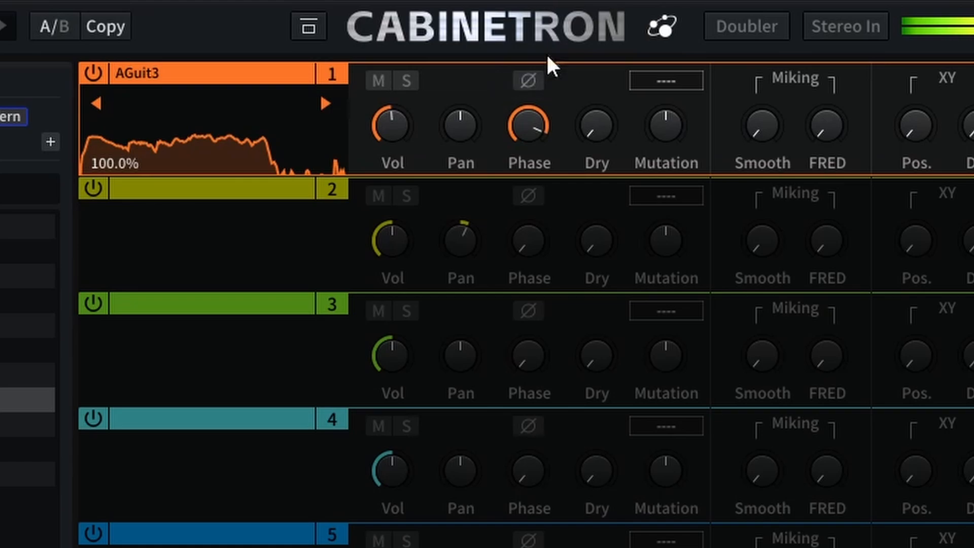
{"action": "left_click_drag", "start_coordinate": [532, 133], "coordinate": [538, 303]}
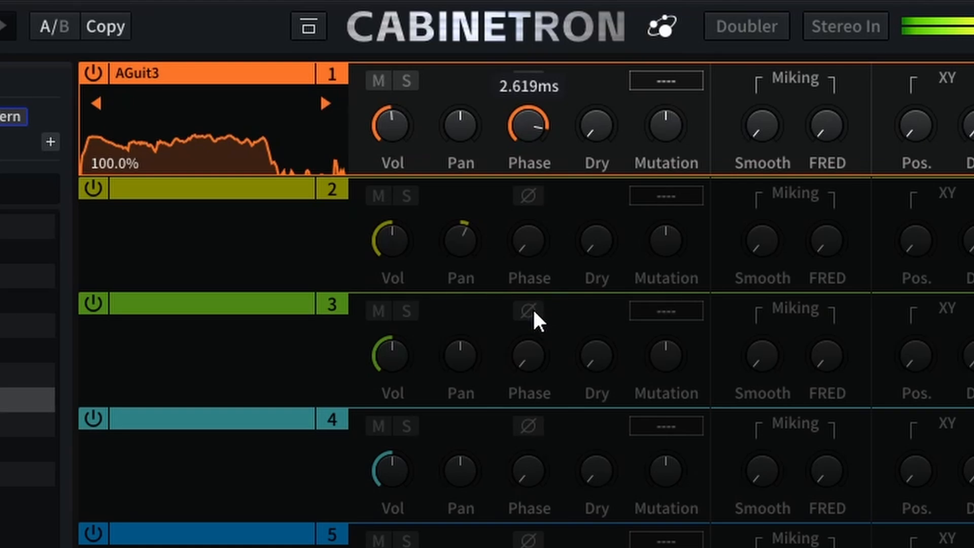
{"action": "left_click_drag", "start_coordinate": [531, 311], "coordinate": [532, 311]}
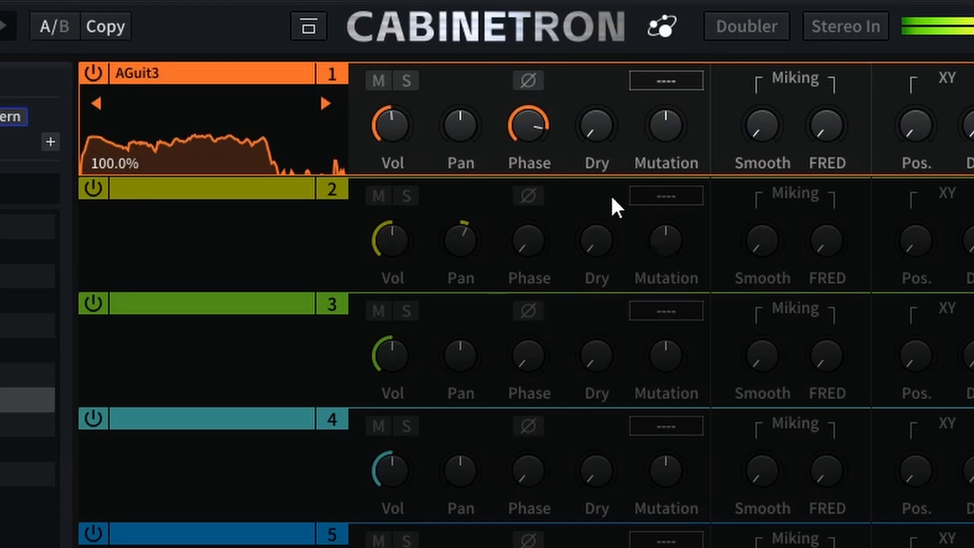
{"action": "left_click_drag", "start_coordinate": [534, 139], "coordinate": [528, 111]}
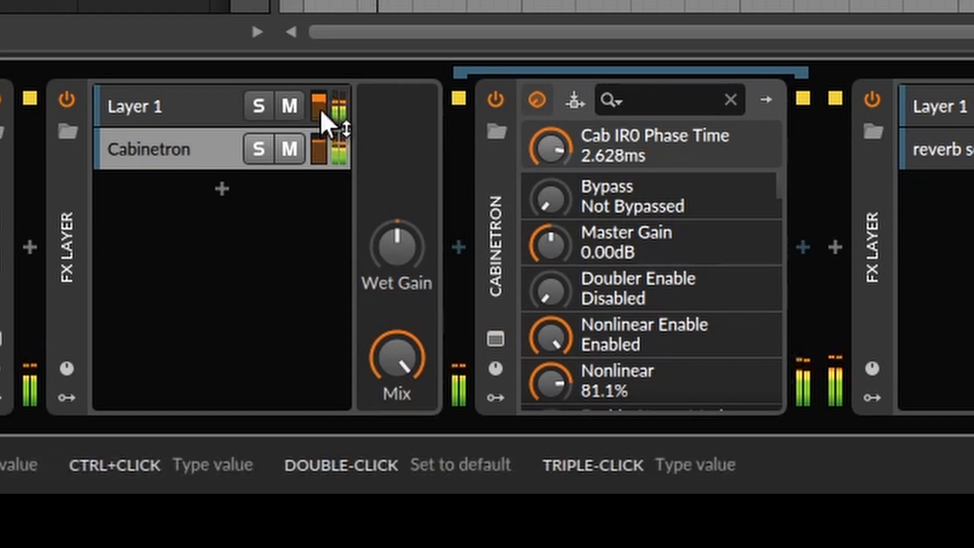
Balance Layer 1's volume against the Cabinetron layer, toggling the FX Layer off and on to compare the sound.
{"action": "mouse_move", "coordinate": [319, 108]}
{"action": "left_mouse_down"}
{"action": "mouse_move", "coordinate": [318, 133]}
{"action": "mouse_move", "coordinate": [319, 109]}
{"action": "left_mouse_up"}
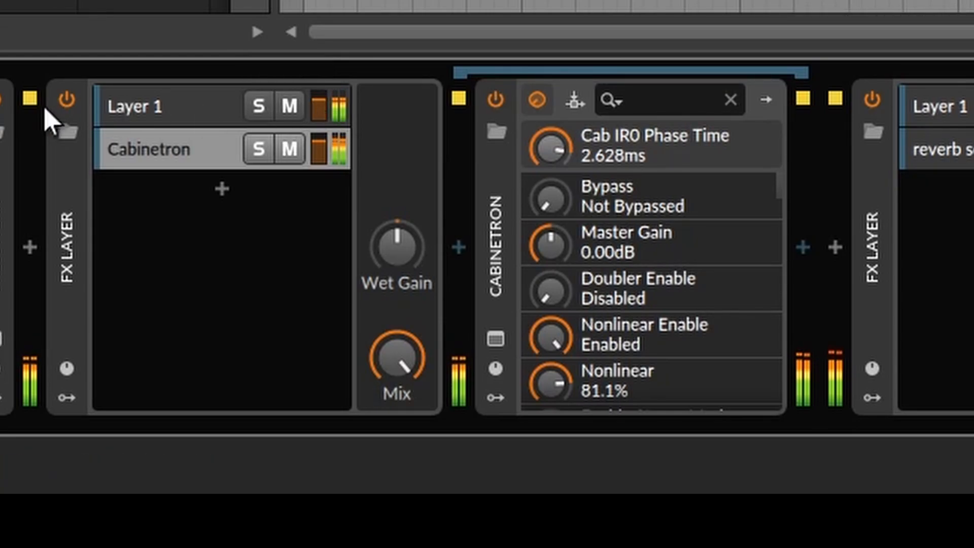
{"action": "left_click", "coordinate": [68, 99]}
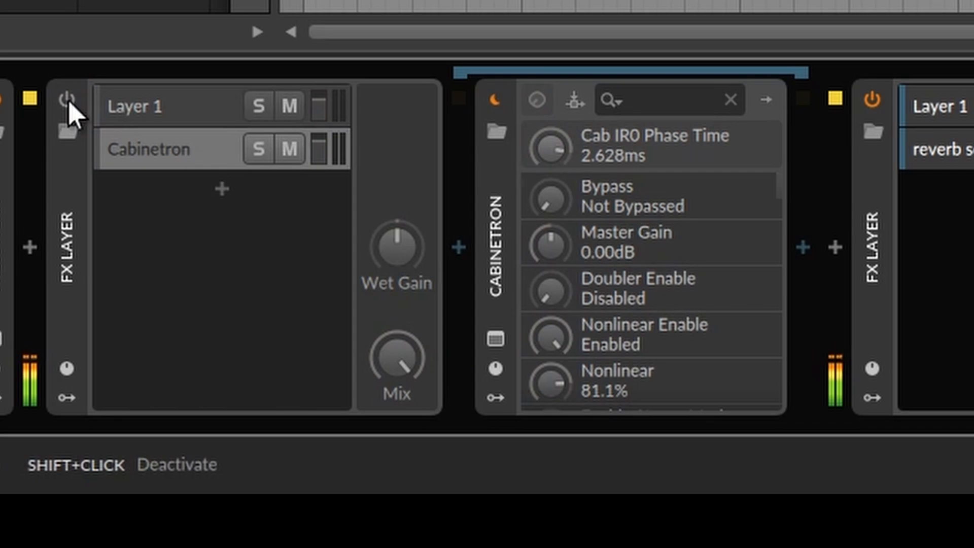
{"action": "left_click", "coordinate": [69, 101]}
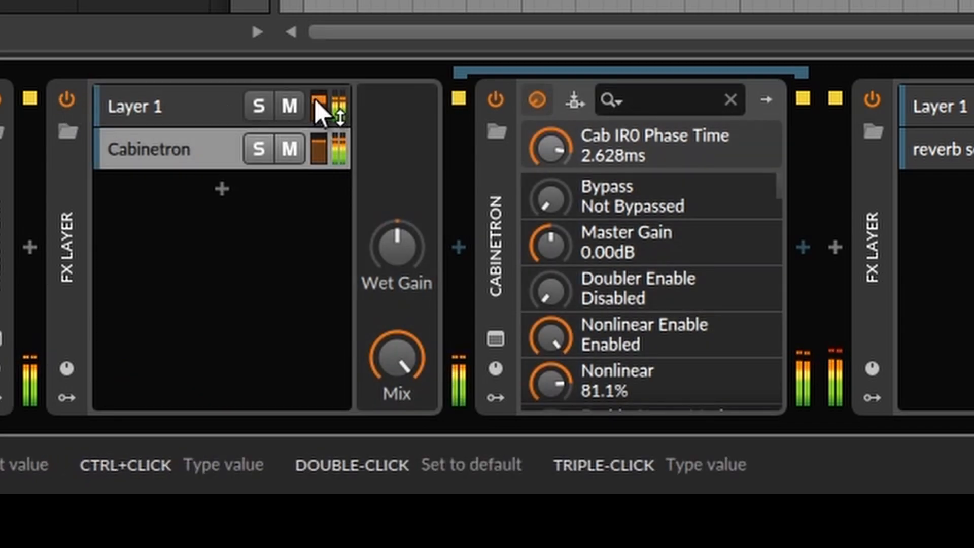
{"action": "left_click_drag", "start_coordinate": [319, 109], "coordinate": [320, 111]}
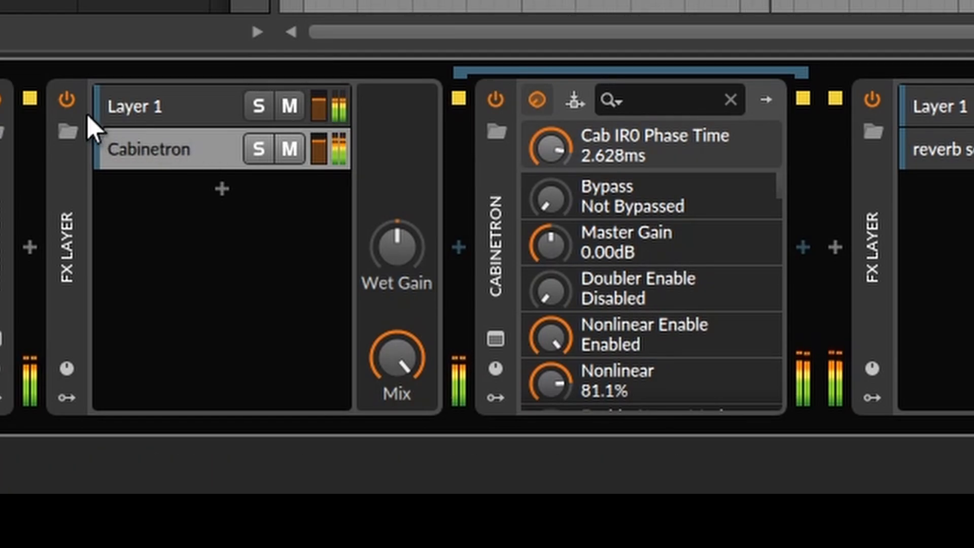
{"action": "left_click", "coordinate": [68, 98]}
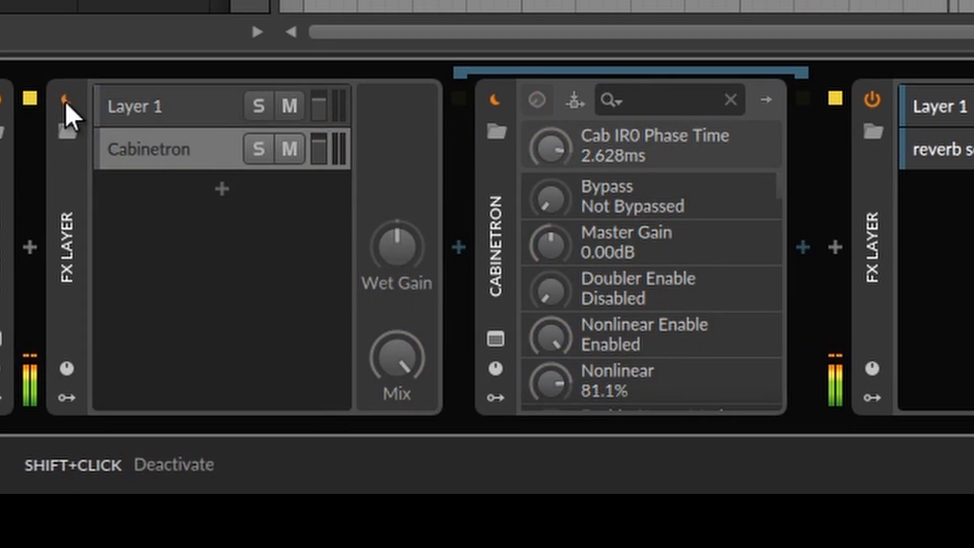
{"action": "left_click", "coordinate": [67, 102]}
{"action": "double_click", "coordinate": [66, 217]}
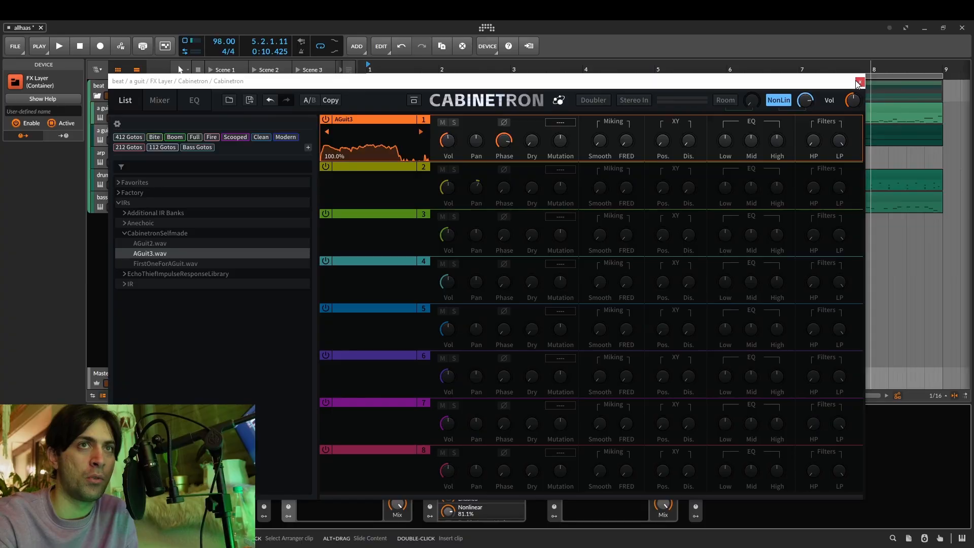
Insert a Convolution device before the second FX Layer and raise its Tune to +12.00 st.
{"action": "left_click", "coordinate": [541, 469]}
{"action": "type", "text": "convol"}
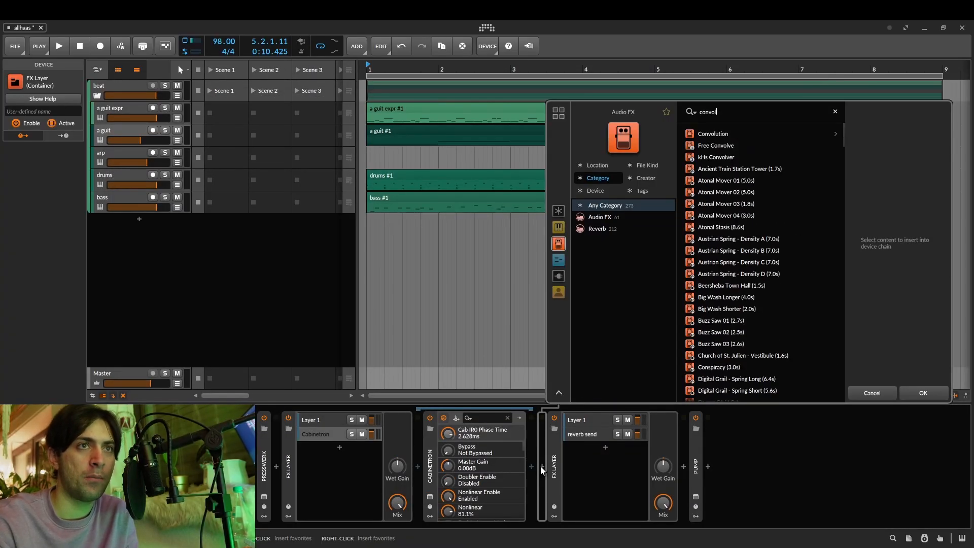
{"action": "key", "text": "Down"}
{"action": "key", "text": "Return"}
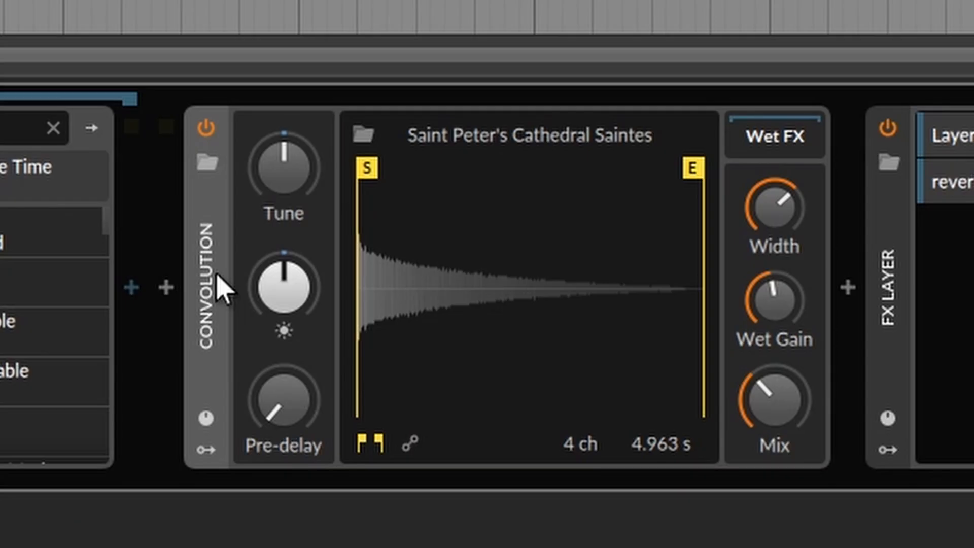
{"action": "left_click_drag", "start_coordinate": [299, 191], "coordinate": [300, 142]}
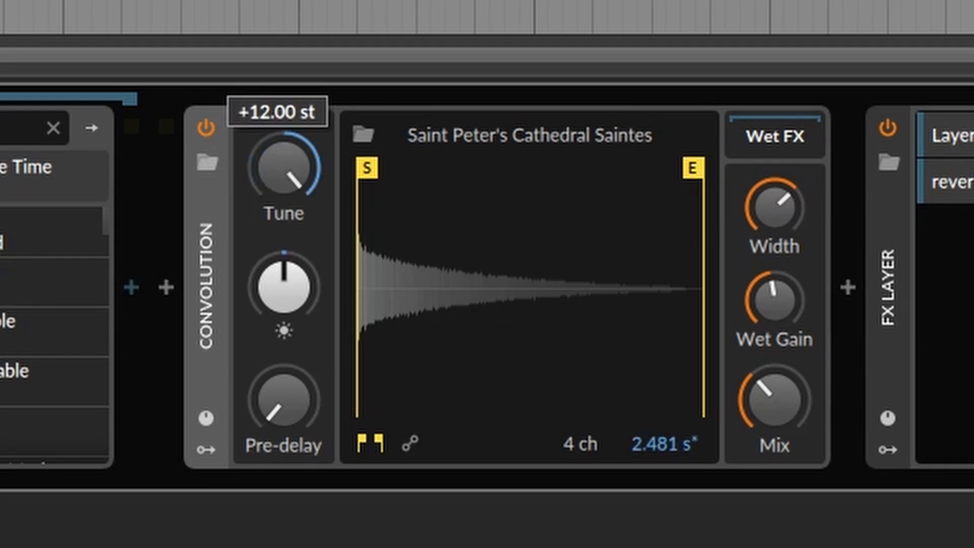